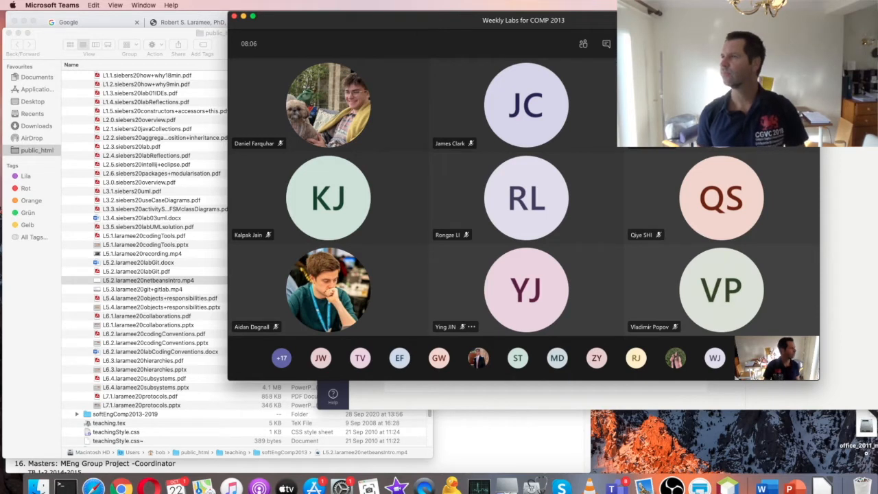
Step: Show the meeting chat, start recording the Weekly Labs for COMP 2013 meeting, and bring up sharing choices
left_click(653, 44)
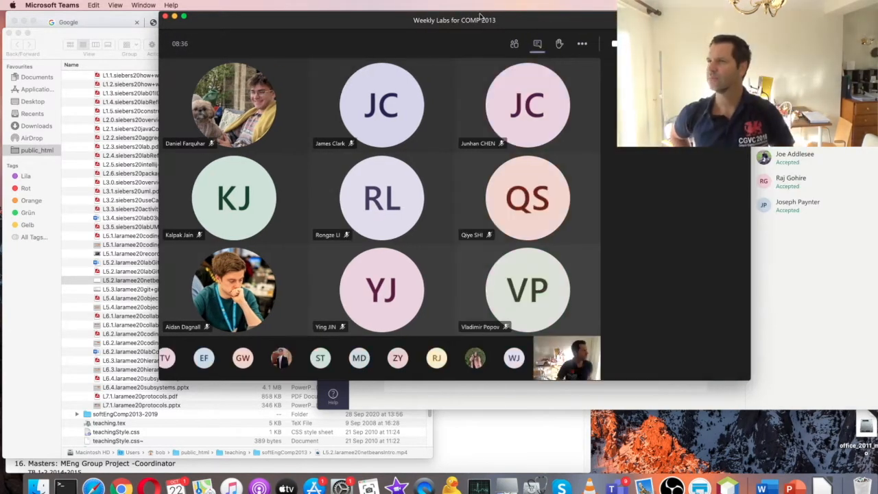
left_click(537, 43)
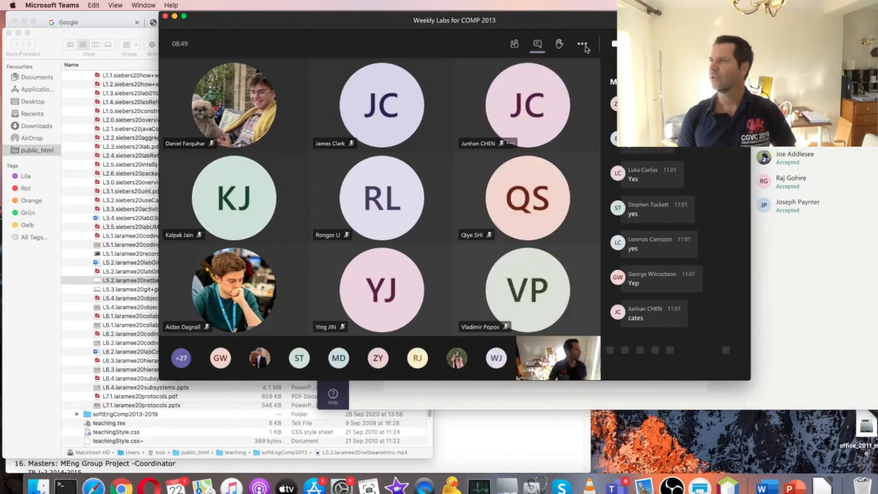
left_click(582, 43)
left_click(596, 281)
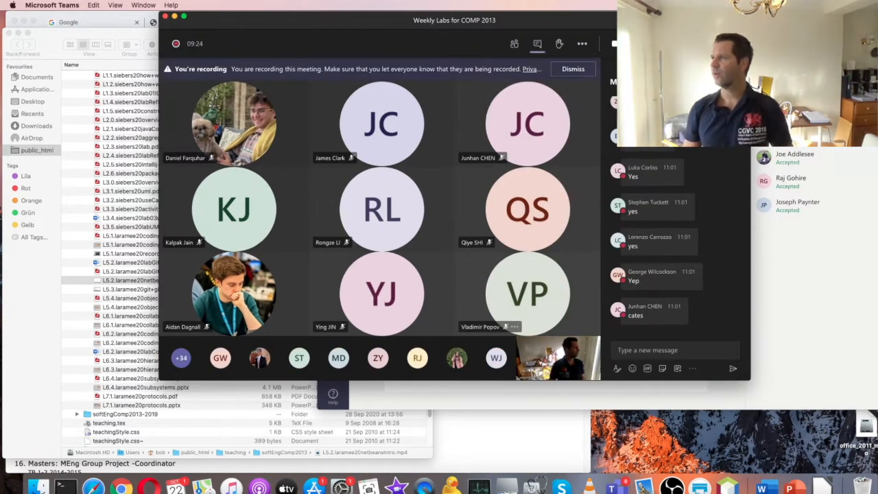
key("super+shift+e")
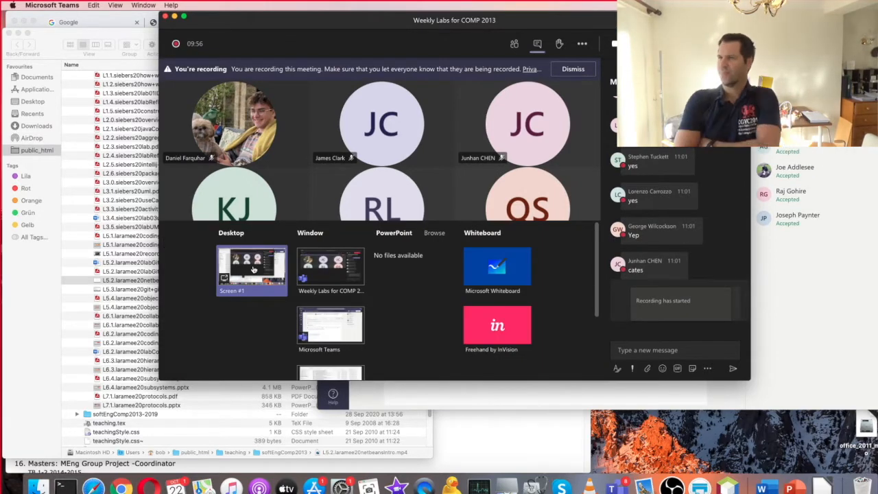
Step: Share Screen #1, then minimise the meeting window to reveal the meeting details
left_click(253, 269)
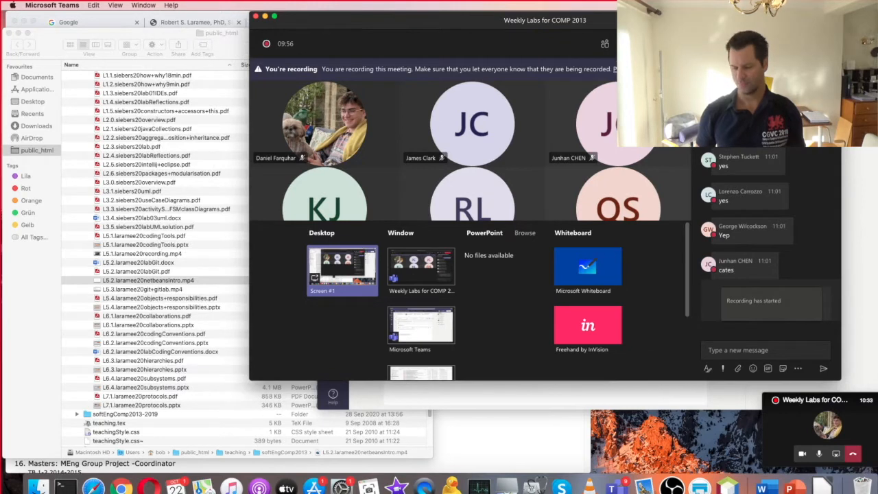
left_click_drag(700, 20, 704, 20)
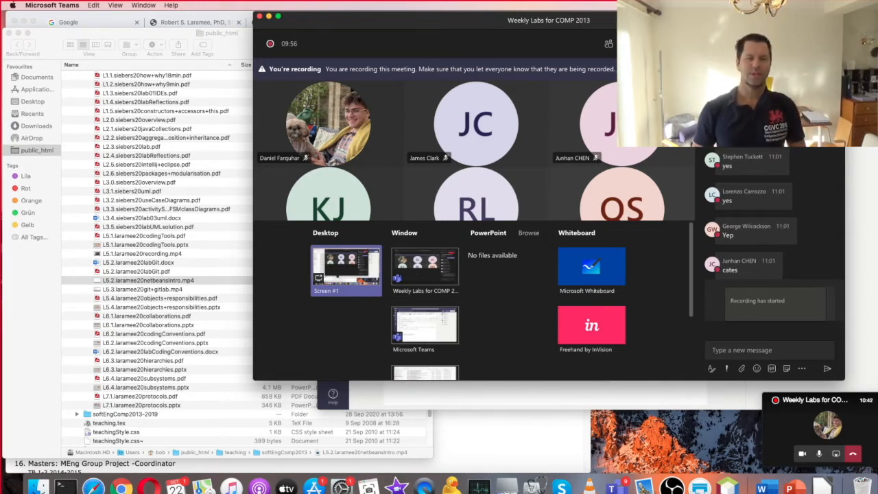
key("super+m")
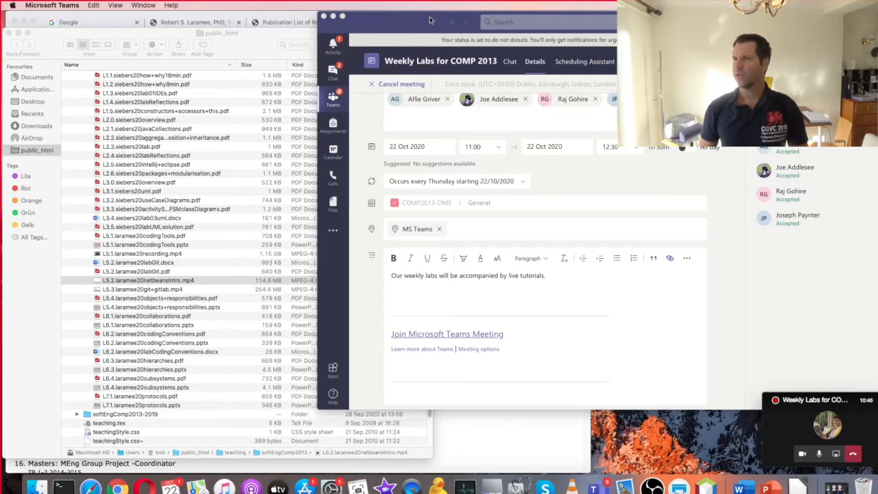
Step: Minimise the meeting details window and restore the Teams meeting call from the Dock
left_click(333, 16)
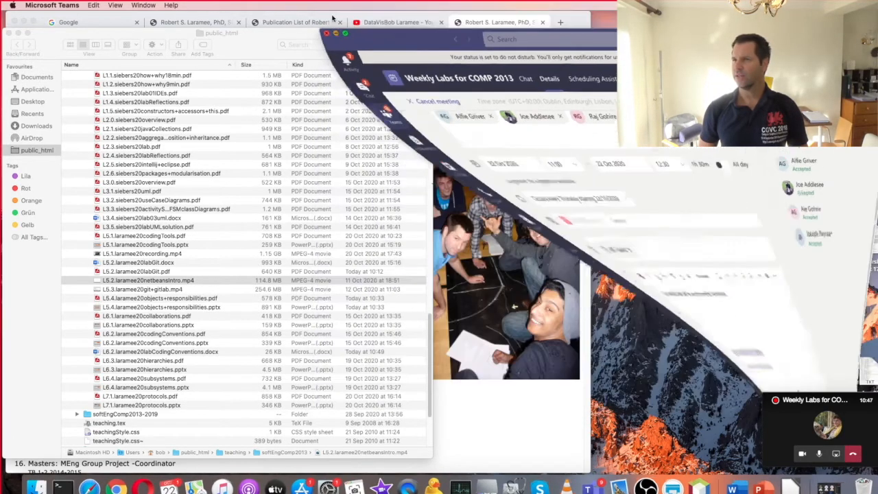
left_click(784, 425)
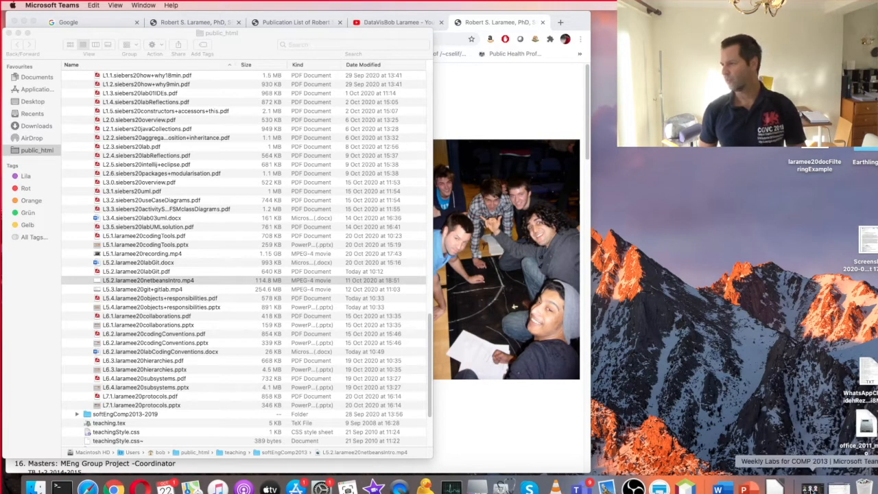
left_click(823, 488)
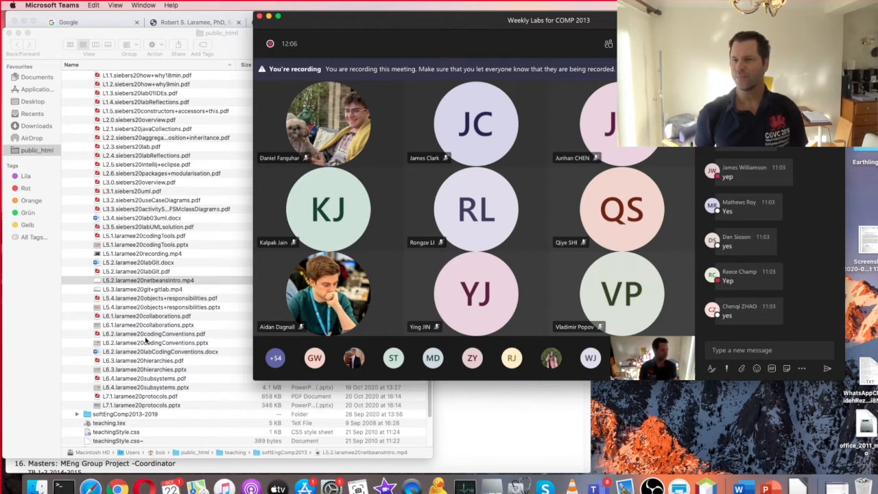
Step: Open L5.2.laramee20netbeansIntro.mp4 in QuickTime, move and enlarge its window, and play it
left_click(101, 281)
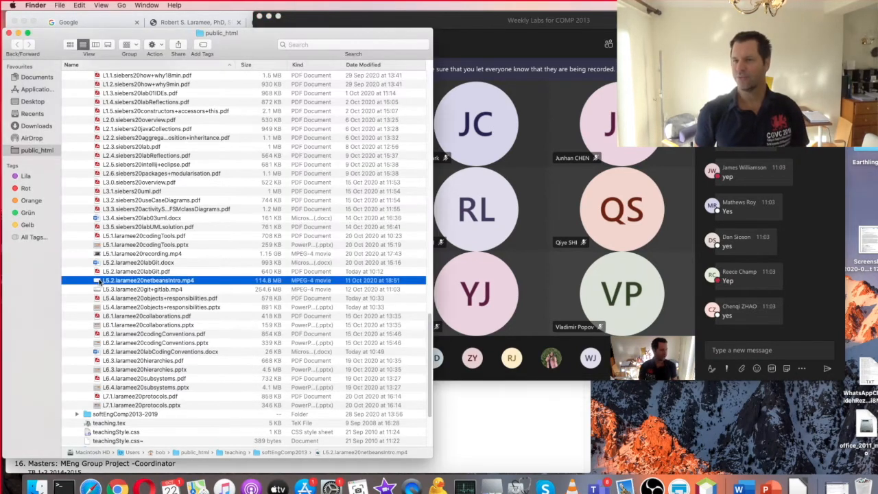
double_click(100, 281)
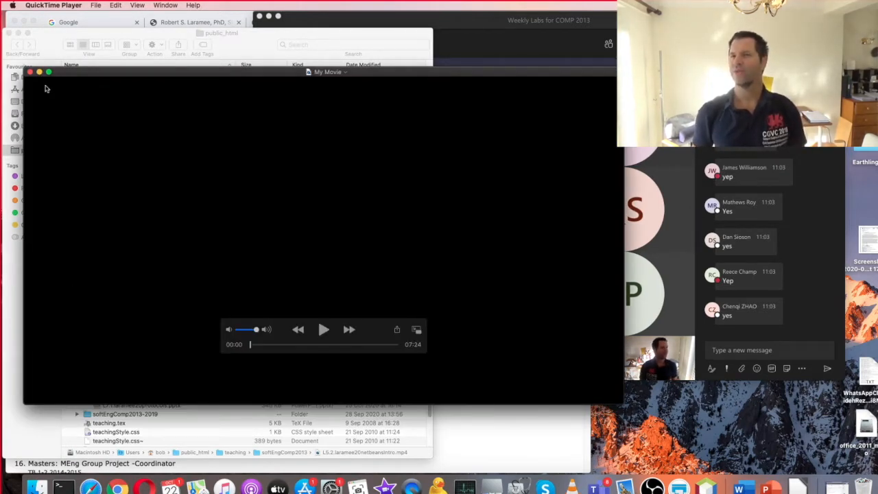
mouse_move(50, 74)
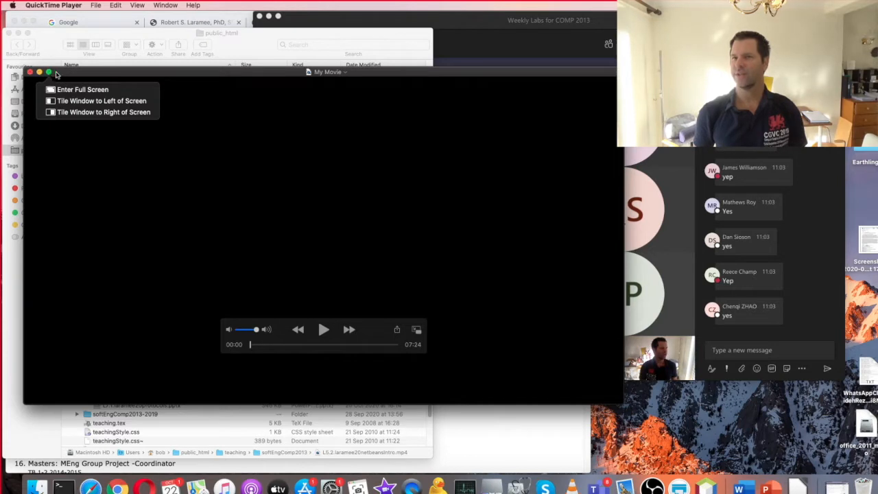
left_click_drag(70, 71, 60, 23)
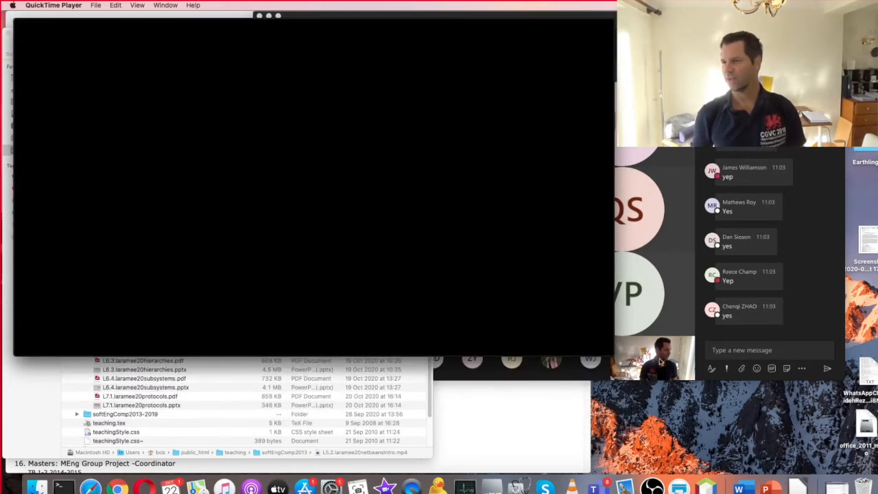
left_click_drag(631, 353, 812, 486)
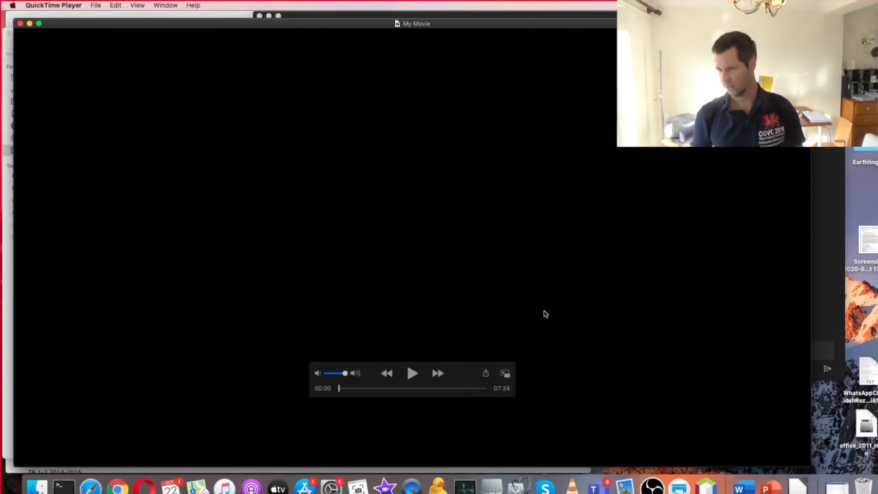
left_click(412, 374)
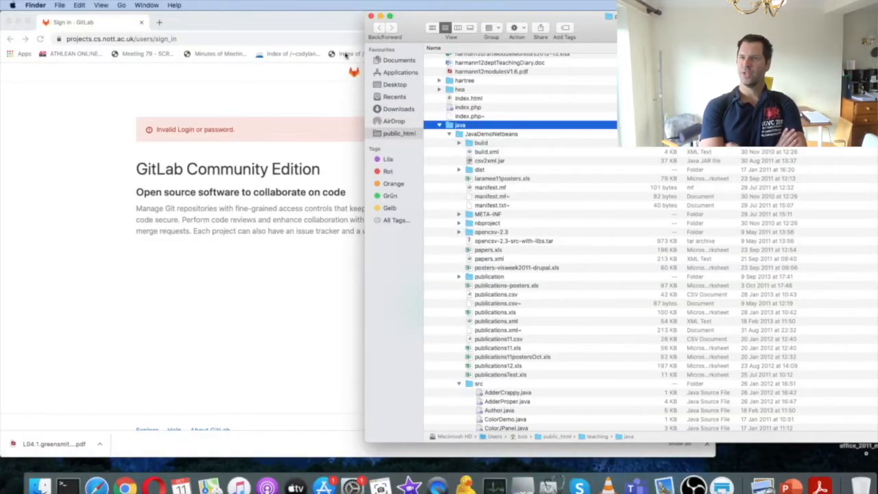
Step: Google 'netbeans' in a new Chrome tab and open the Welcome to NetBeans result
left_click(336, 100)
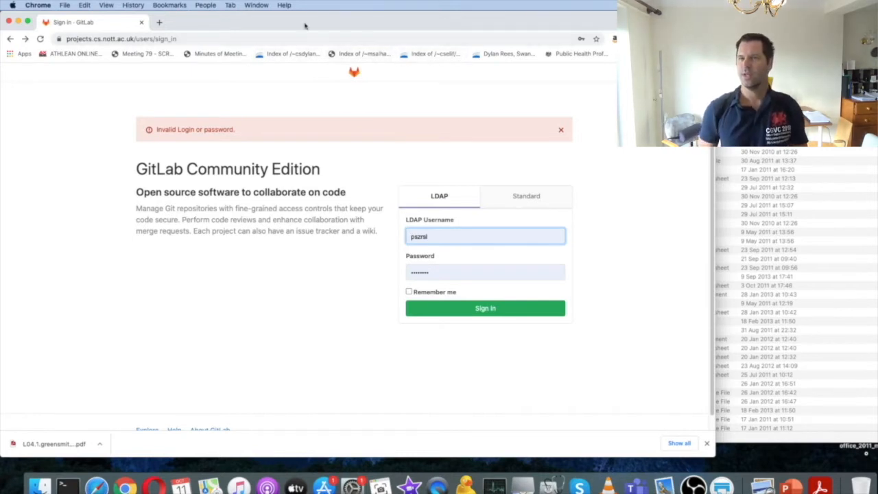
left_click(159, 22)
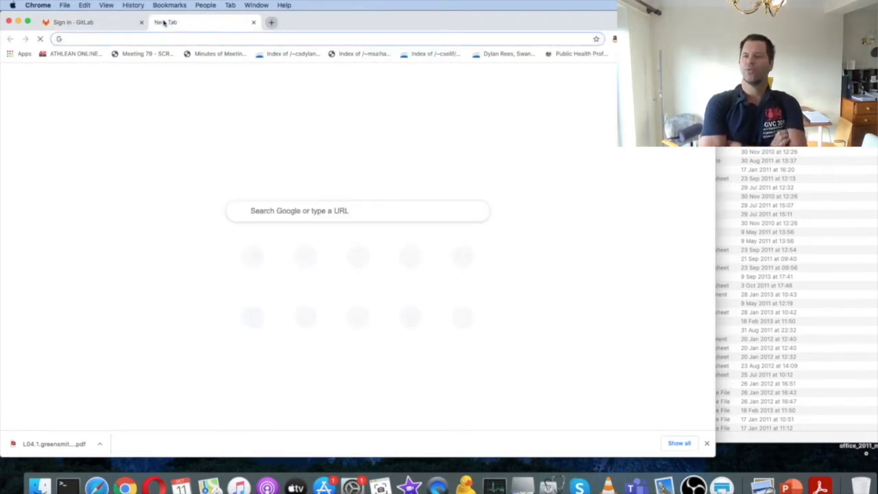
type("netbean")
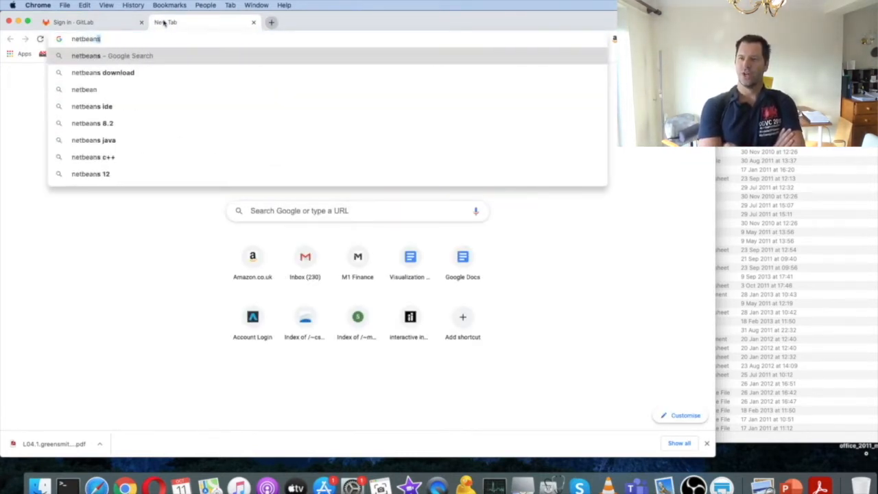
key("Return")
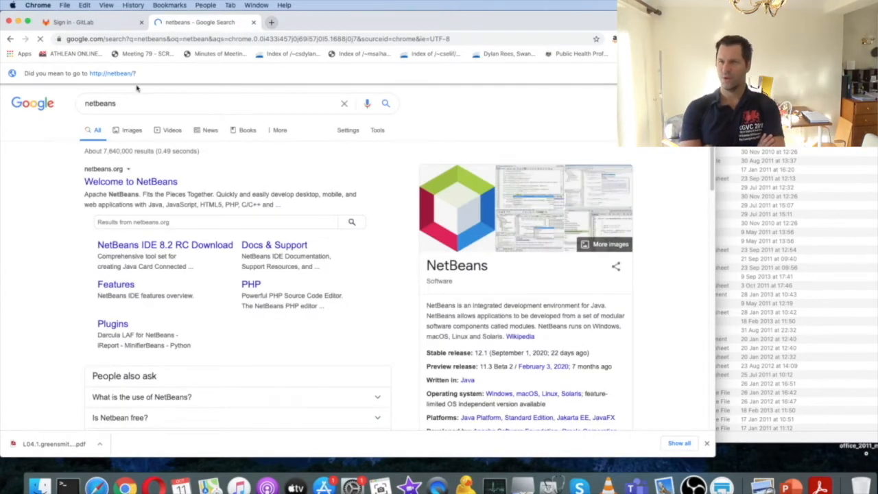
left_click(123, 183)
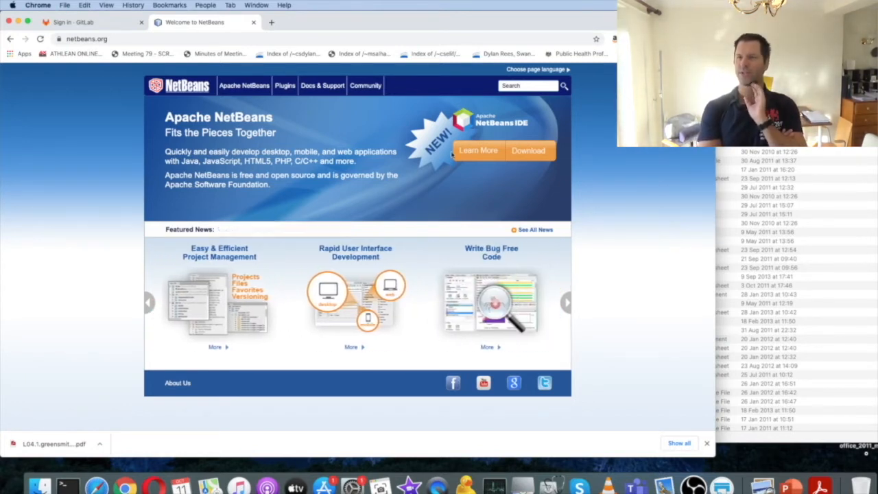
Step: Go to the Apache NetBeans releases page and open the NetBeans 12.1 download page
left_click(534, 152)
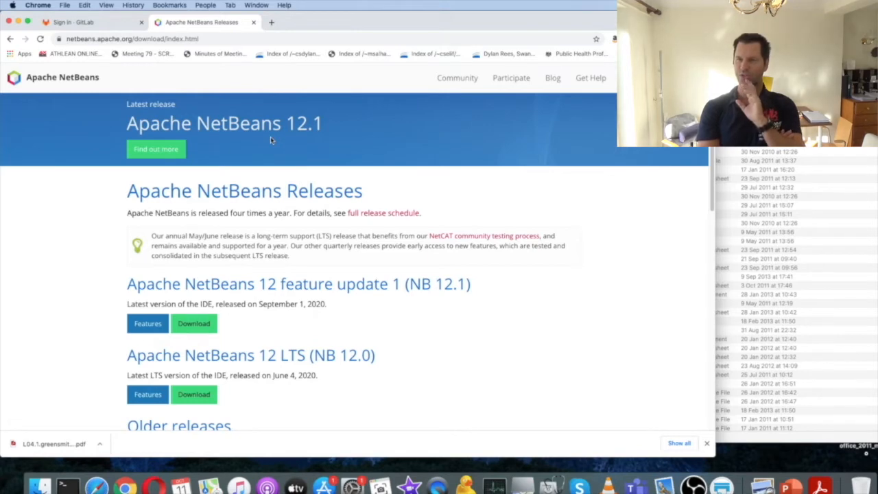
scroll(271, 137, "down", 3)
scroll(271, 136, "down", 5)
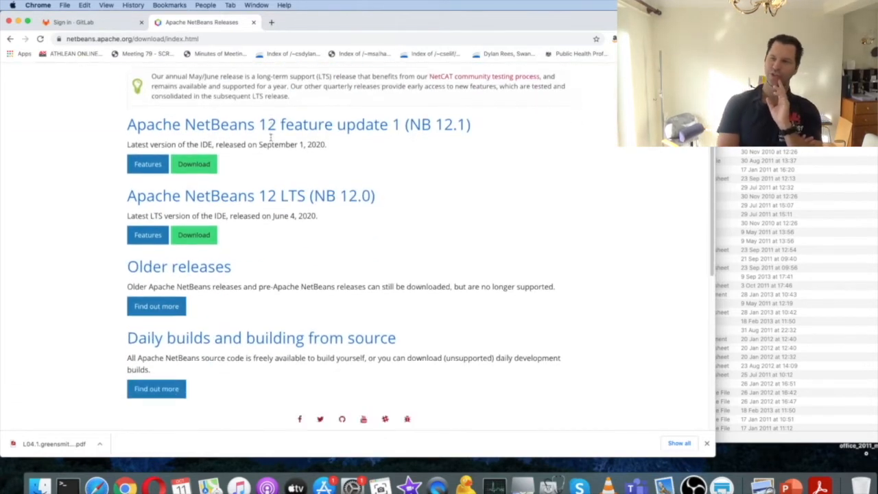
scroll(270, 137, "up", 7)
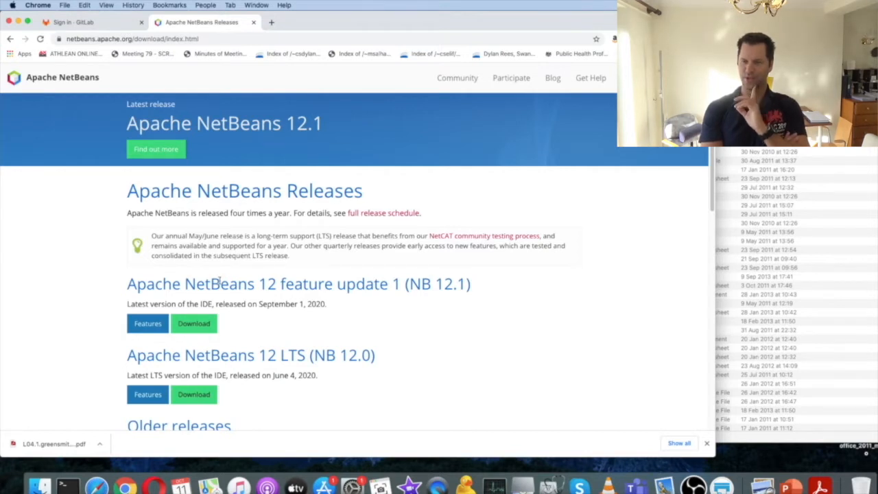
left_click(195, 324)
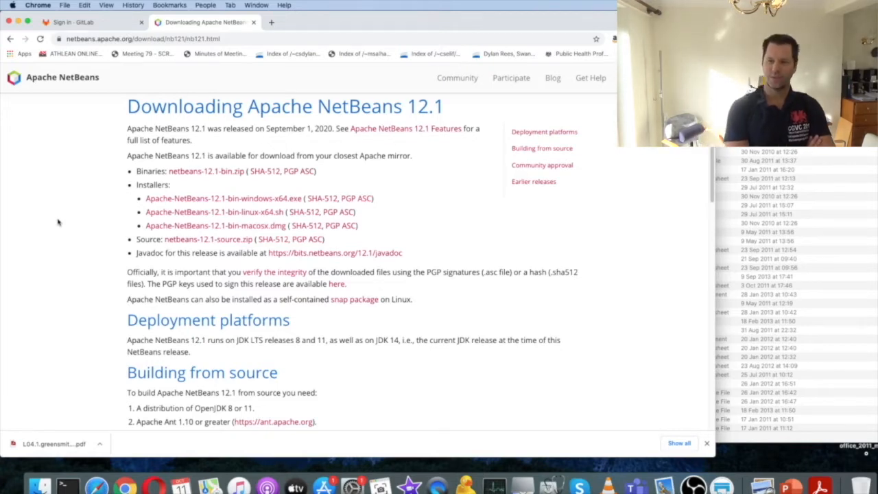
Step: Download Apache-NetBeans-12.1-bin-macosx.dmg from the suggested mirror into the Downloads folder
left_click(162, 226)
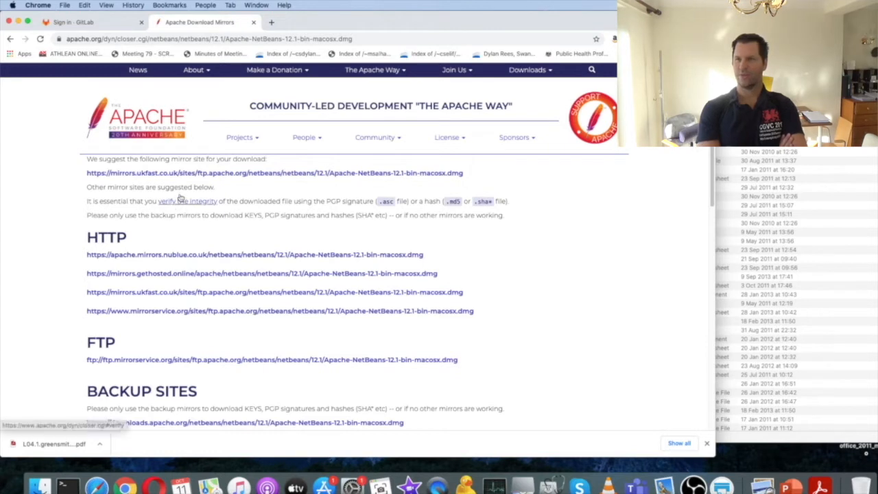
left_click(190, 174)
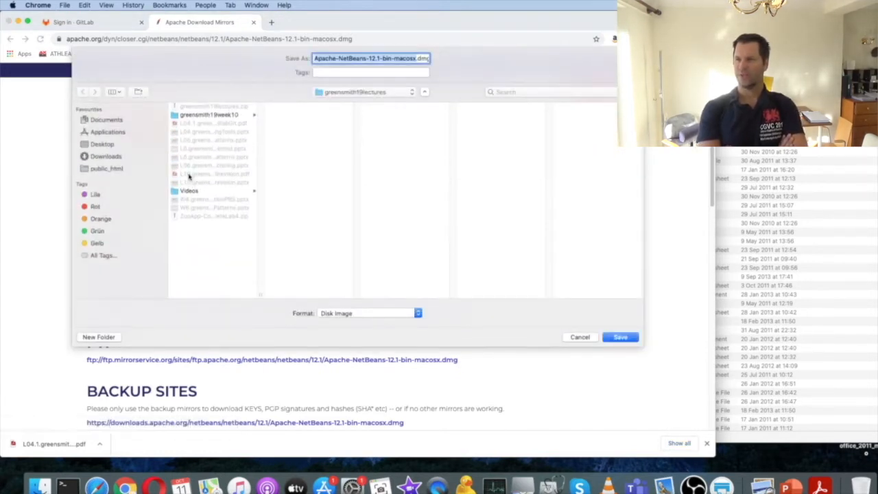
left_click(118, 157)
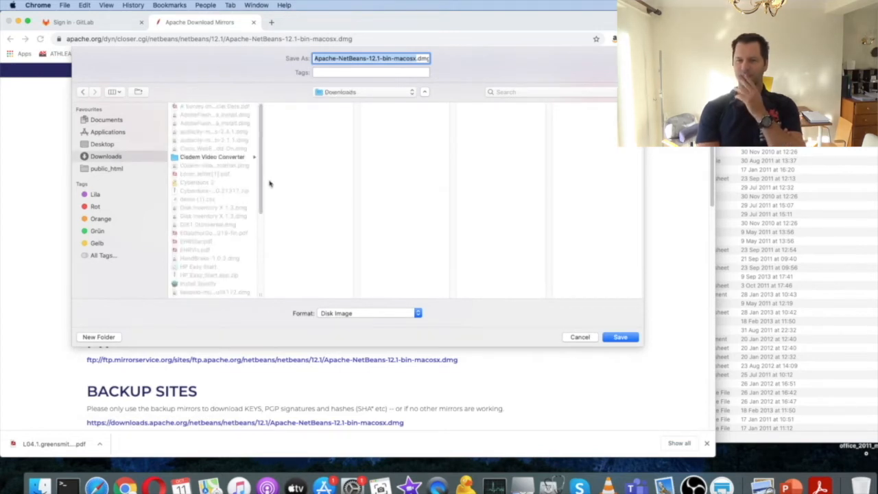
left_click(613, 337)
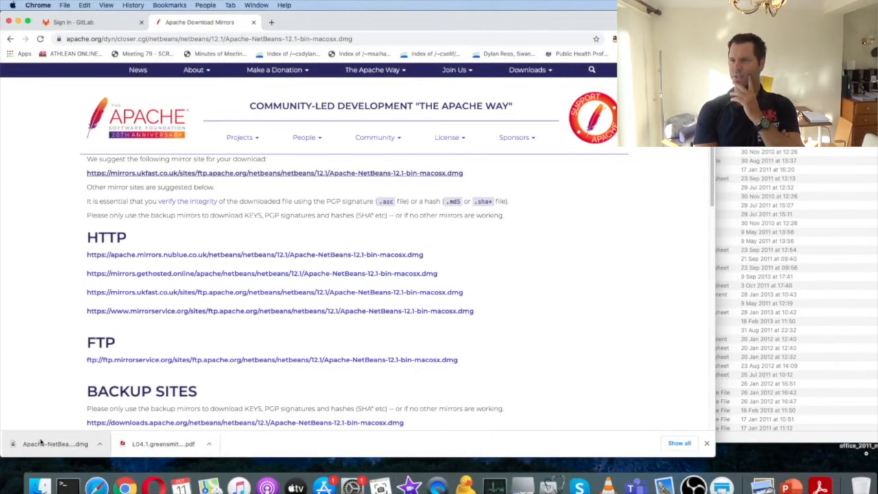
Step: Open the downloaded disk image and launch the Apache NetBeans 12.1.pkg installer
left_click(38, 445)
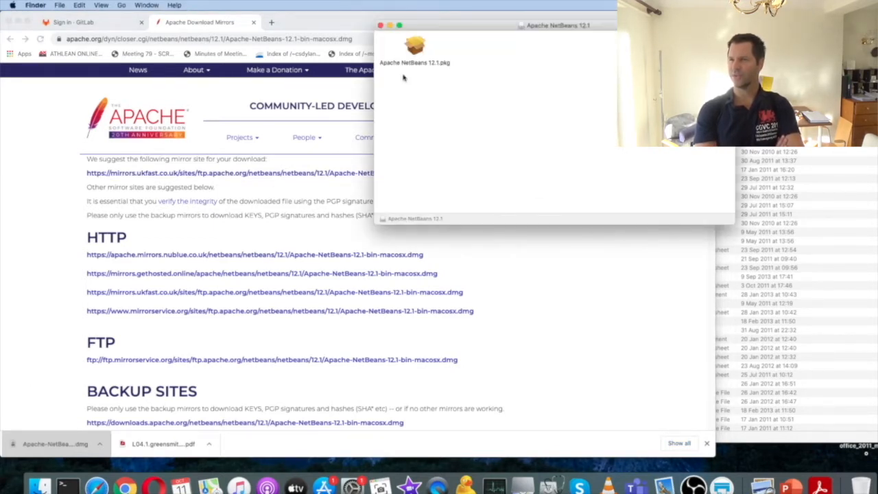
left_click(415, 48)
double_click(416, 48)
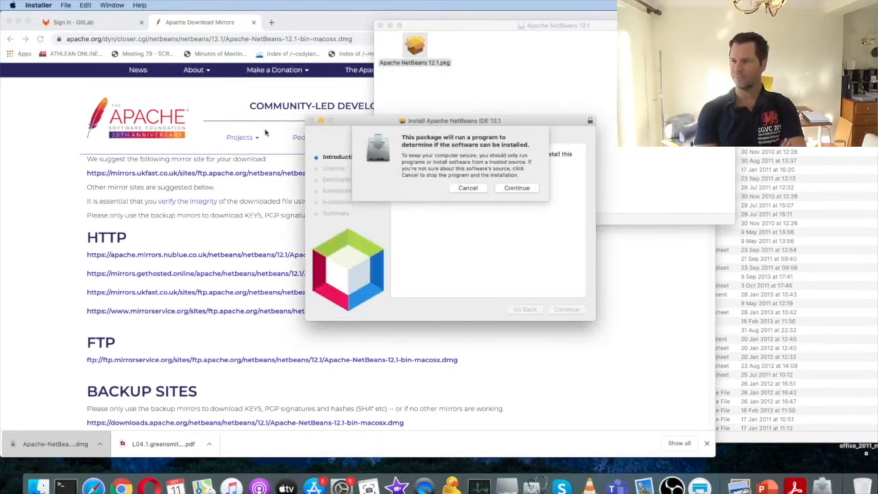
Step: Step through the installer, accept the licence, and install on Macintosh HD with the account password
left_click(506, 189)
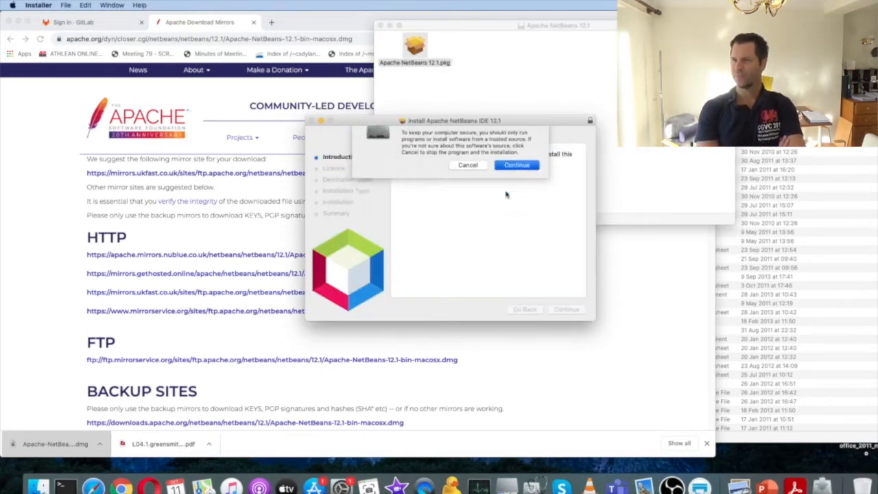
left_click(564, 309)
left_click(564, 310)
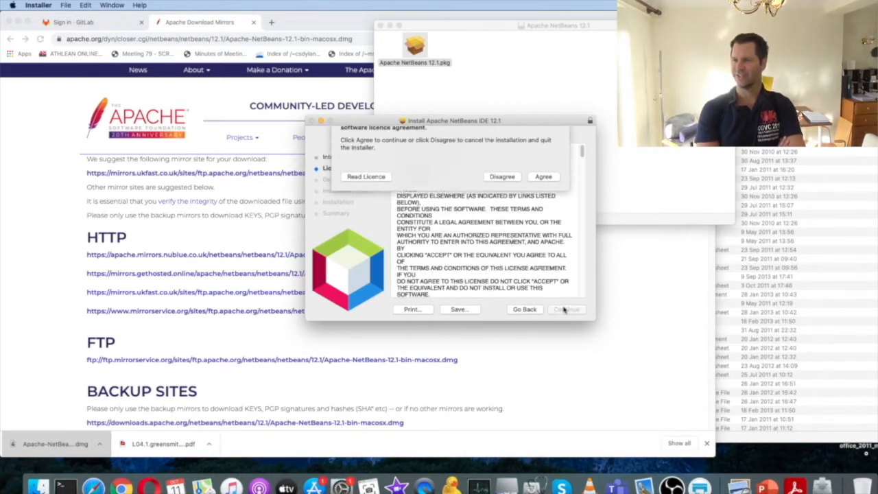
key("Return")
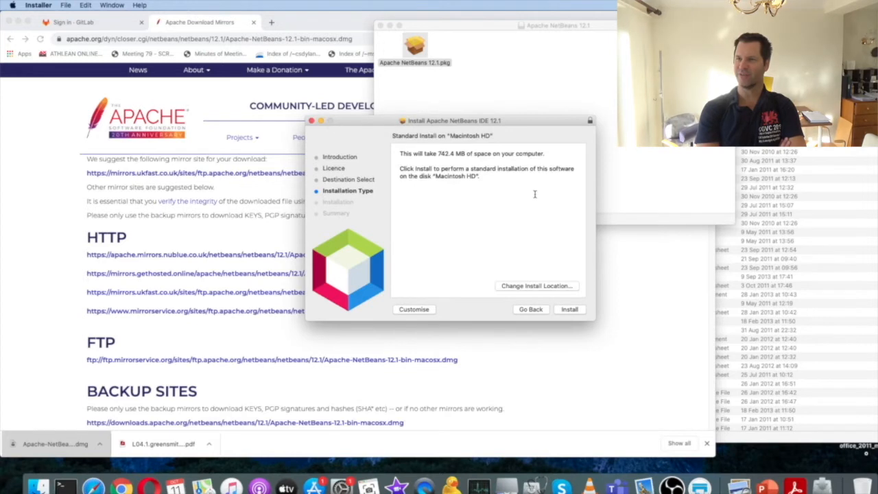
left_click(561, 308)
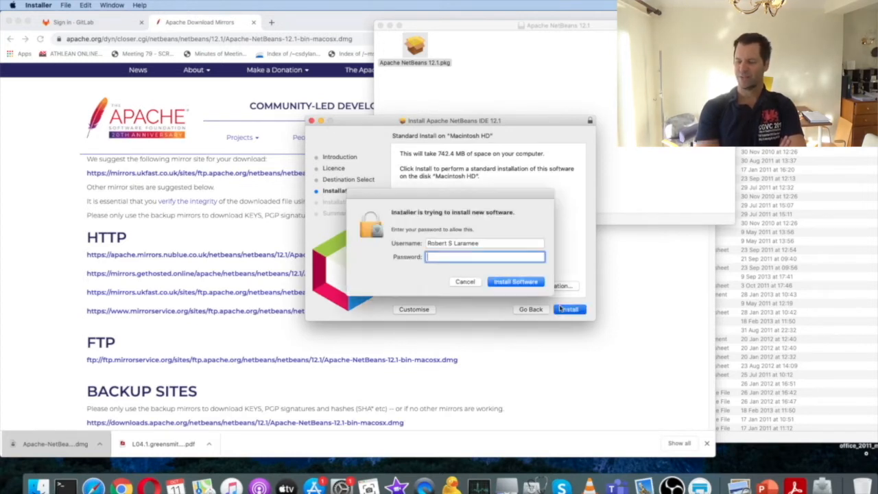
left_click(517, 283)
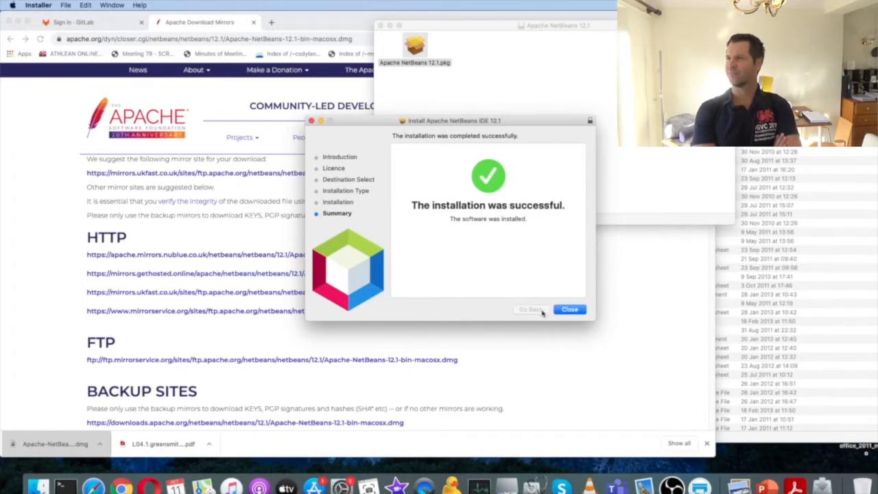
Step: Close the installer and launch Apache NetBeans 12.1 from Applications > NetBeans in Finder
left_click(570, 310)
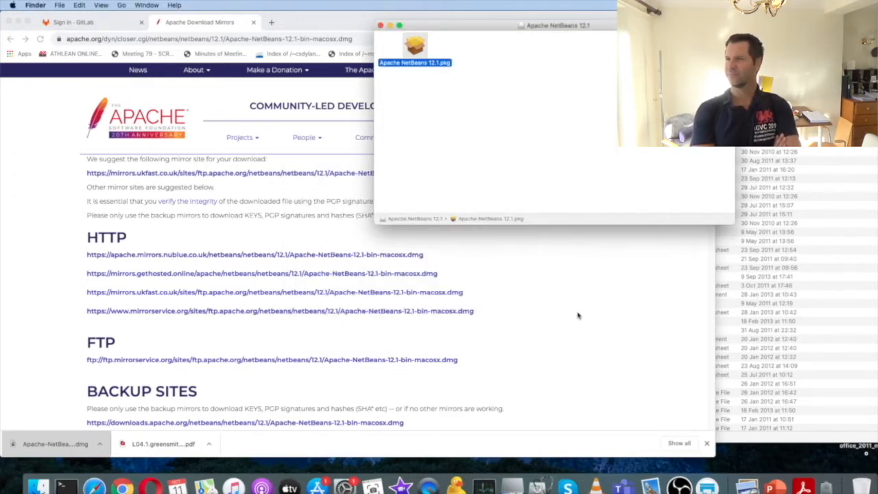
left_click(769, 89)
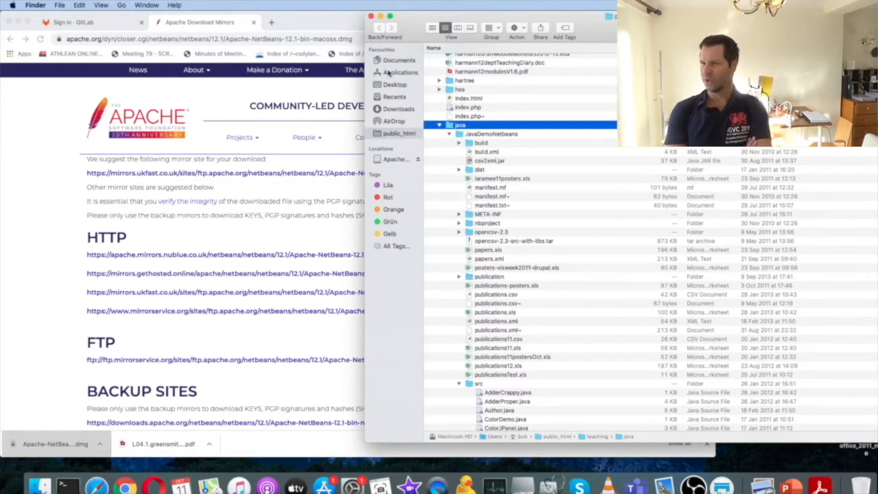
left_click(389, 72)
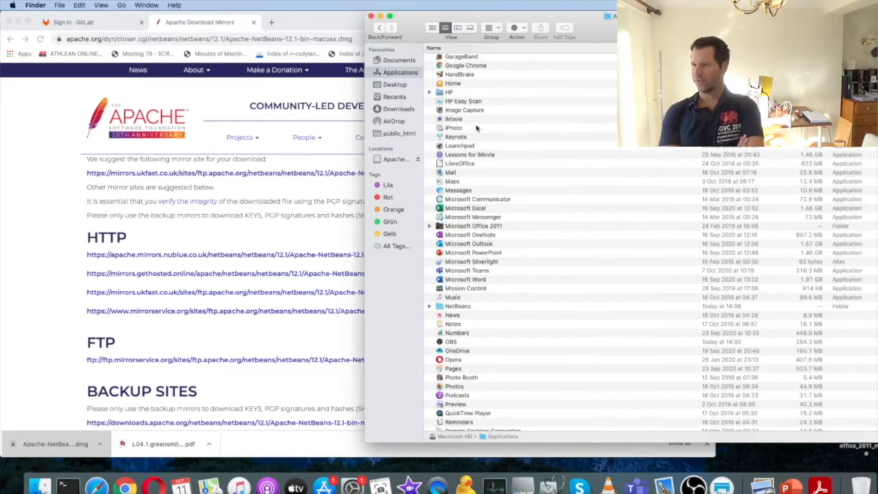
left_click(429, 306)
left_click(454, 316)
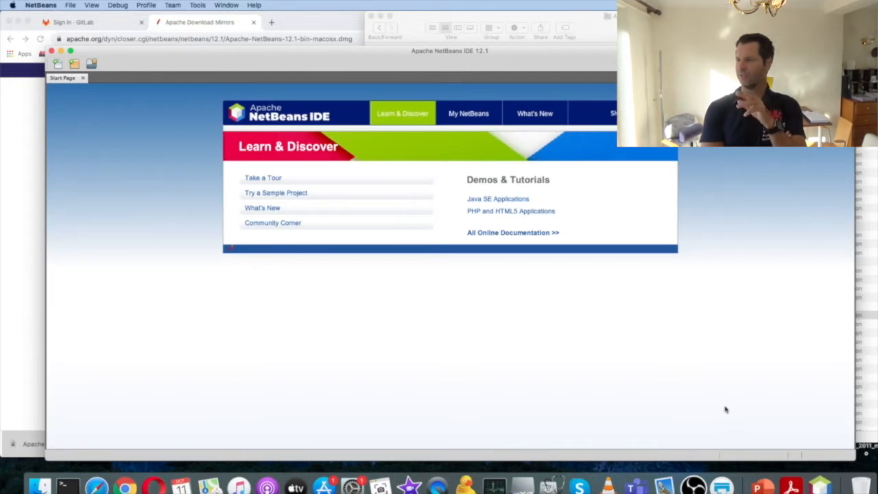
Step: Set the NetBeans Dock icon to Options > Keep in Dock
right_click(819, 485)
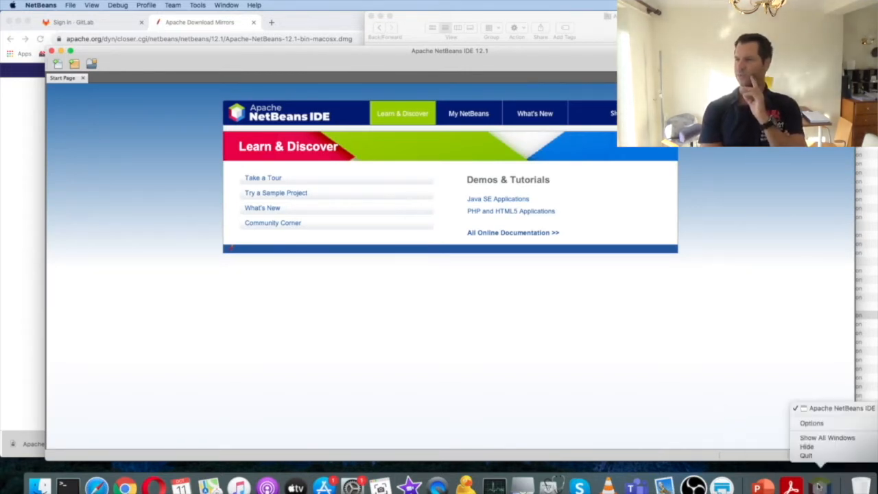
mouse_move(814, 424)
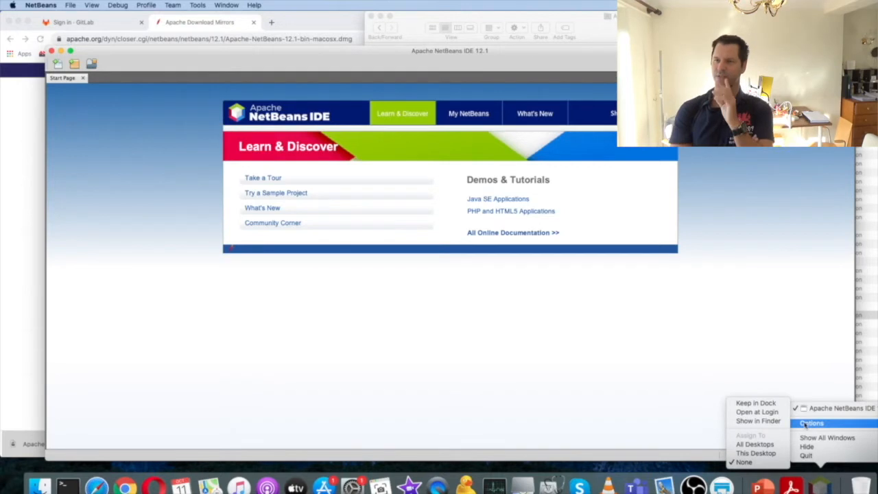
left_click(757, 405)
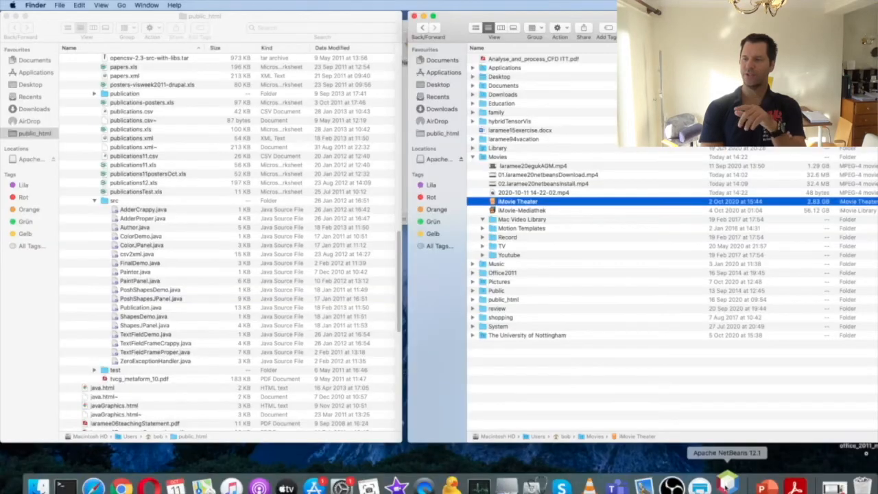
Step: Relaunch Apache NetBeans IDE 12.1 from the Dock
left_click(726, 486)
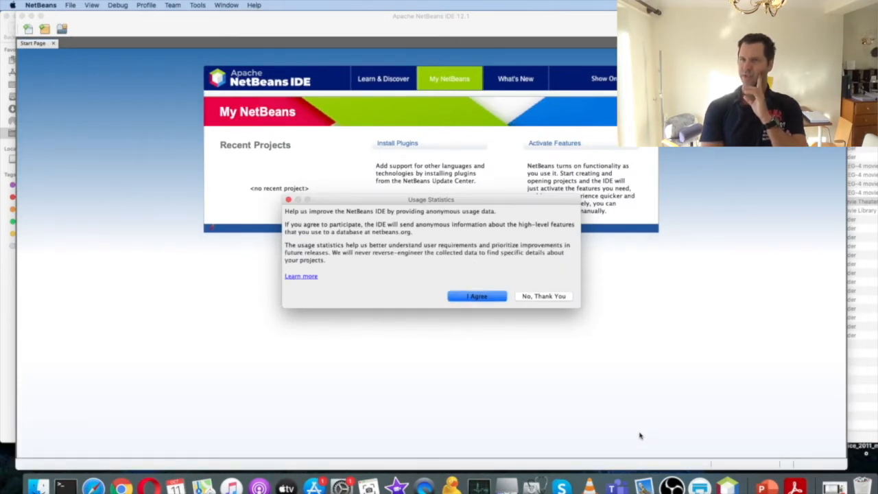
Step: Agree to usage statistics and start a new Java with Maven Java Application project
left_click(476, 296)
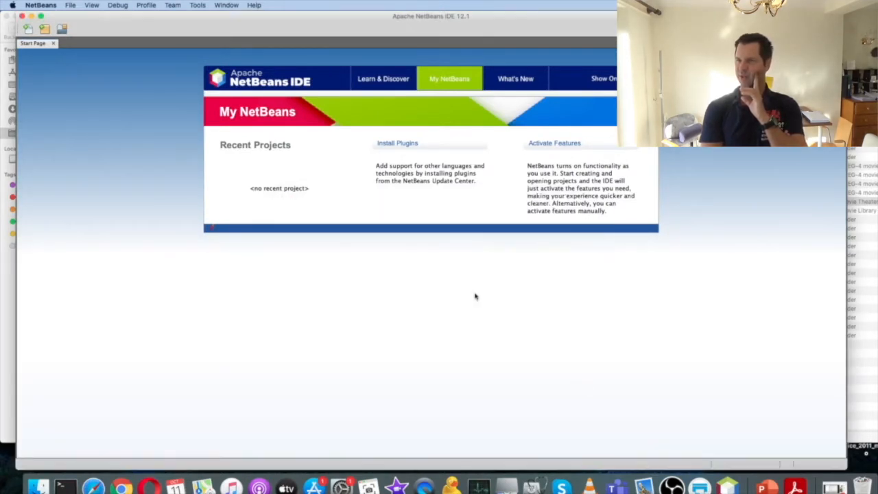
left_click(45, 29)
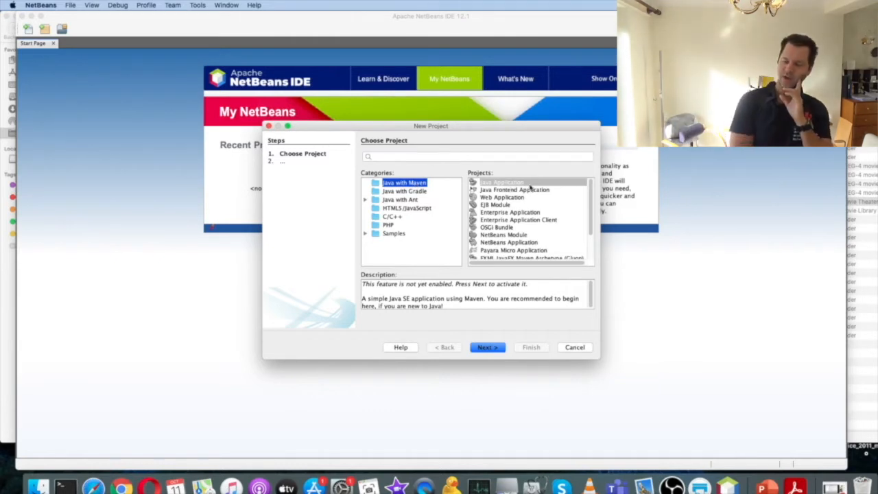
left_click(486, 348)
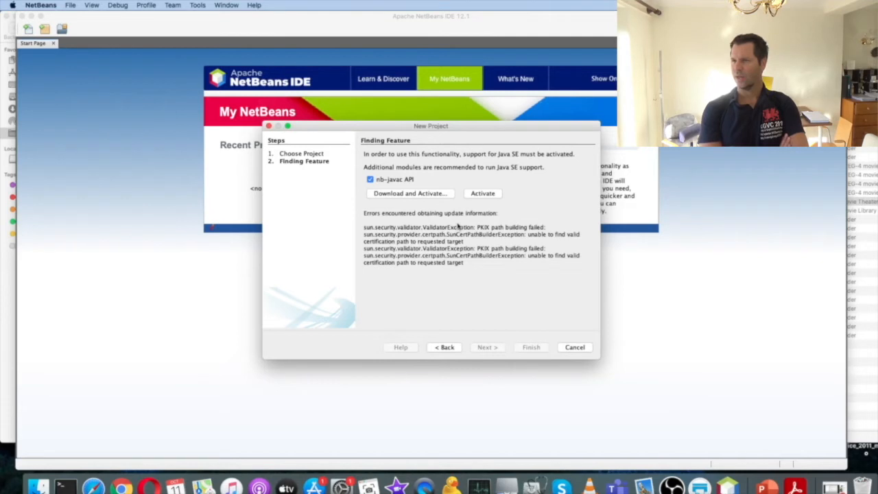
Step: Download and install the nb-javac Java SE support plugin, accepting its license
left_click(430, 195)
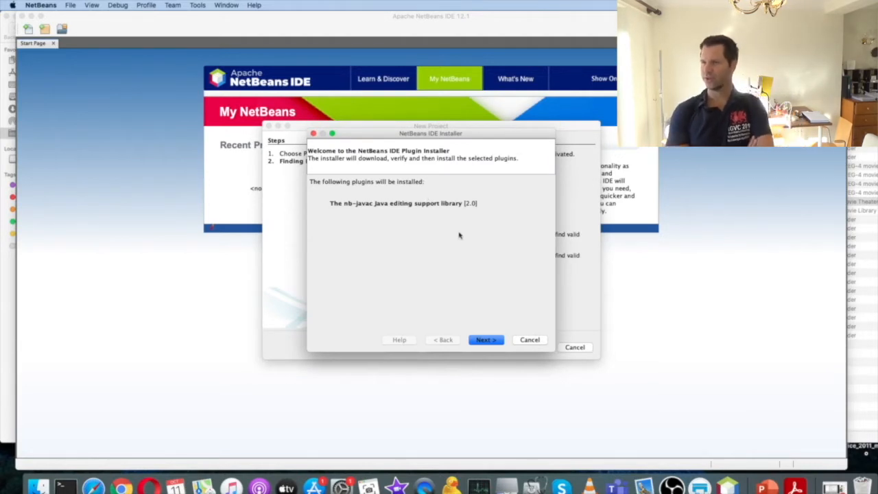
left_click(488, 342)
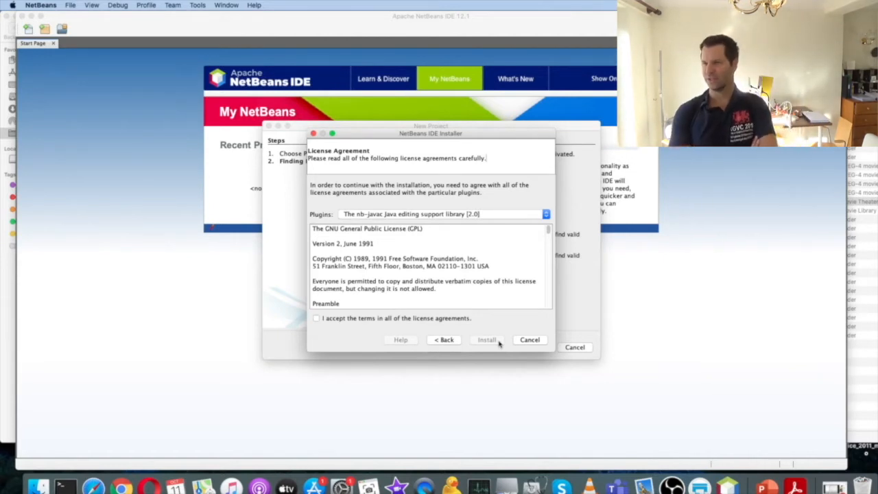
left_click(316, 319)
left_click(488, 341)
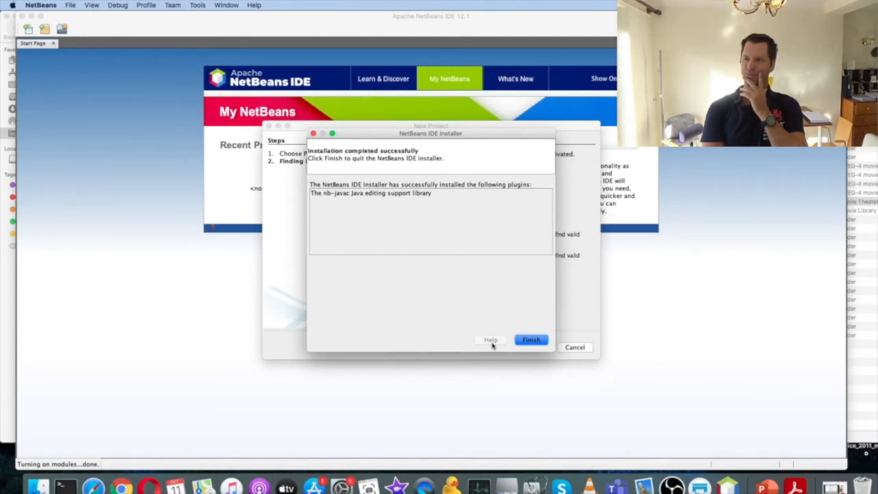
left_click(531, 340)
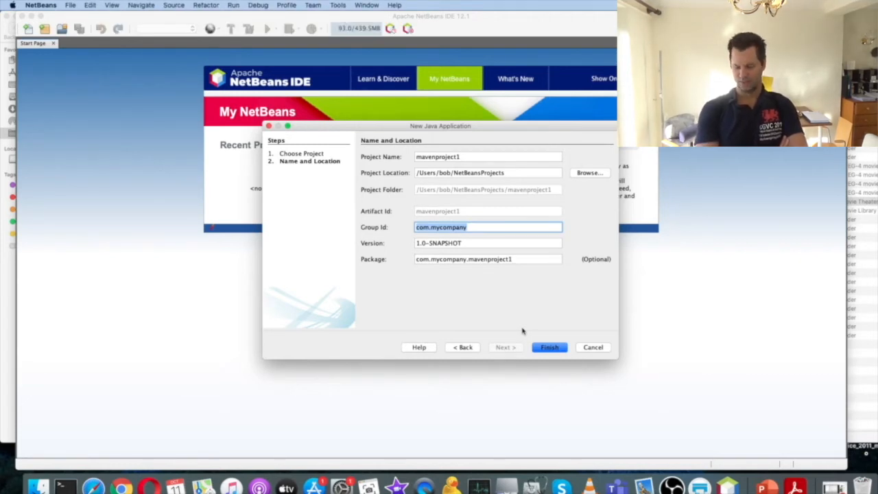
Step: Rename the project from mavenproject1 to BobjectOrientedDesign and finish creating it
left_click(491, 156)
key("BackSpace")
key("BackSpace")
key("BackSpace")
key("BackSpace")
key("BackSpace")
key("BackSpace")
key("BackSpace")
key("BackSpace")
key("BackSpace")
key("BackSpace")
key("BackSpace")
key("BackSpace")
key("BackSpace")
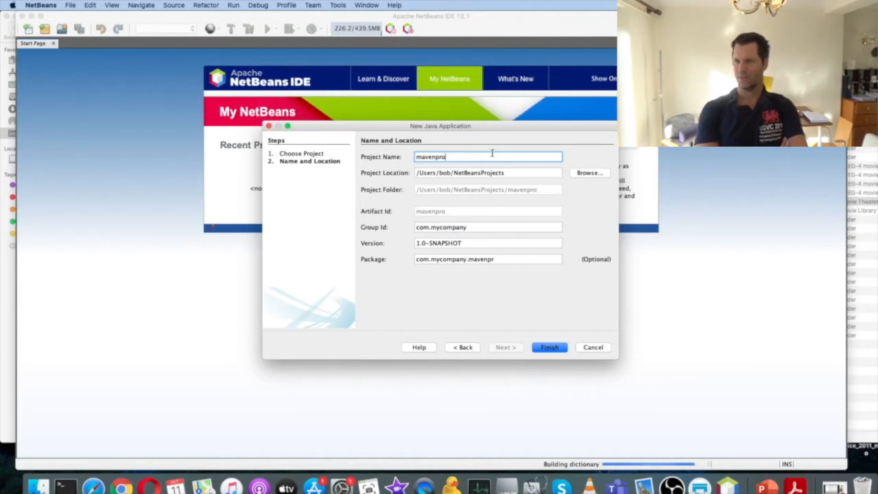
type("BobsS")
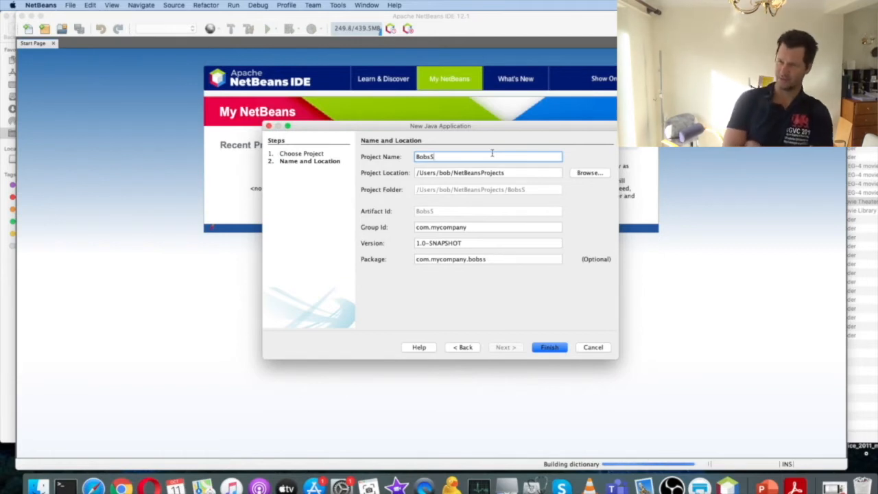
key("BackSpace")
key("BackSpace")
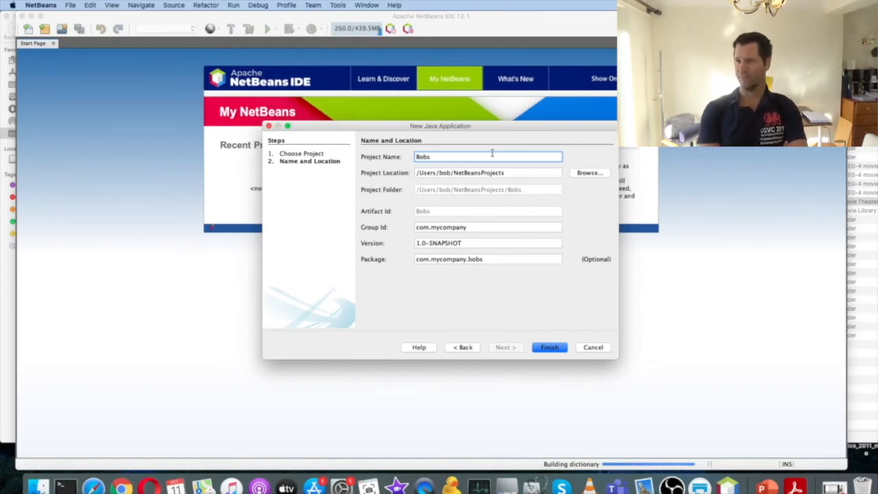
type("ject")
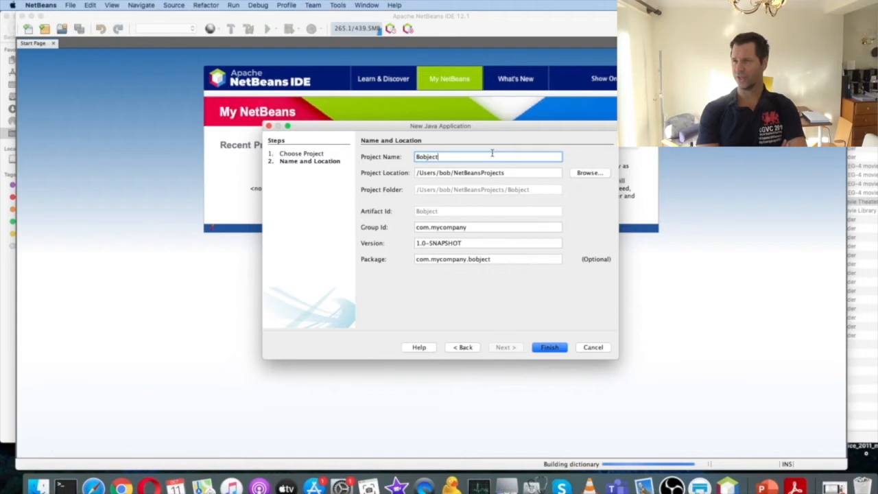
type("Oriente")
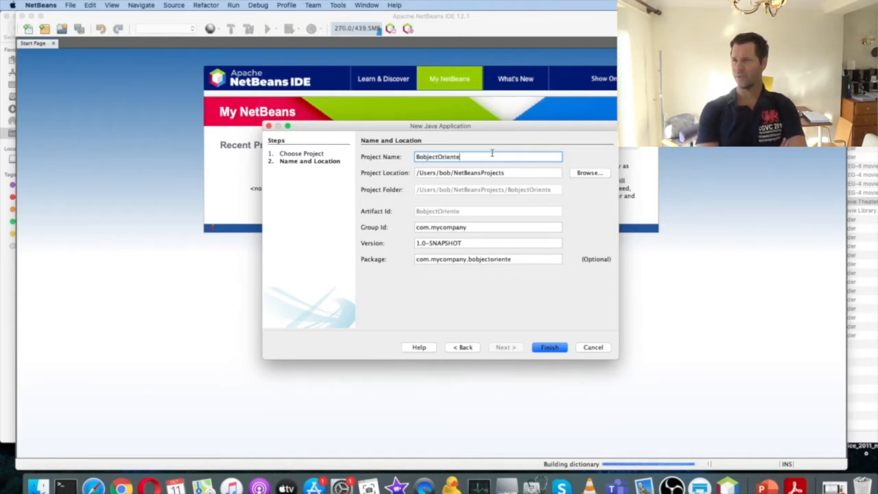
type("dDesign")
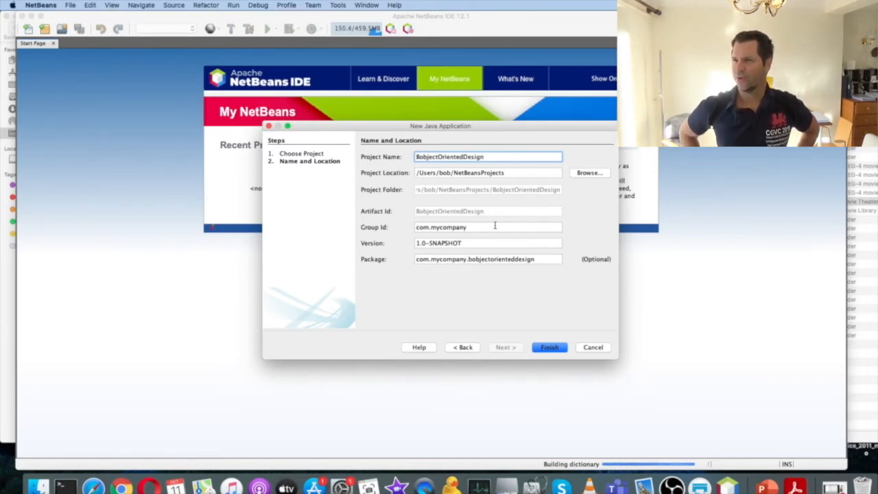
left_click(555, 348)
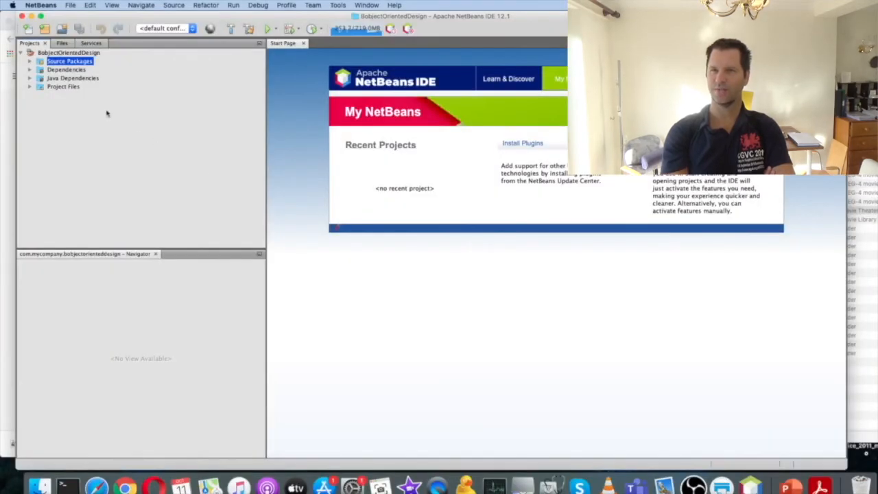
Step: Create a new Java class named HelloWorld under Source Packages
left_click(31, 62)
right_click(59, 62)
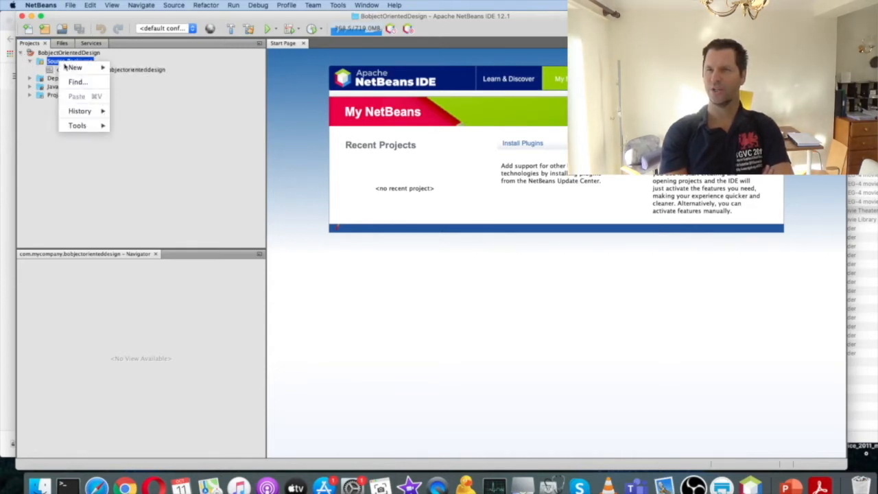
mouse_move(80, 71)
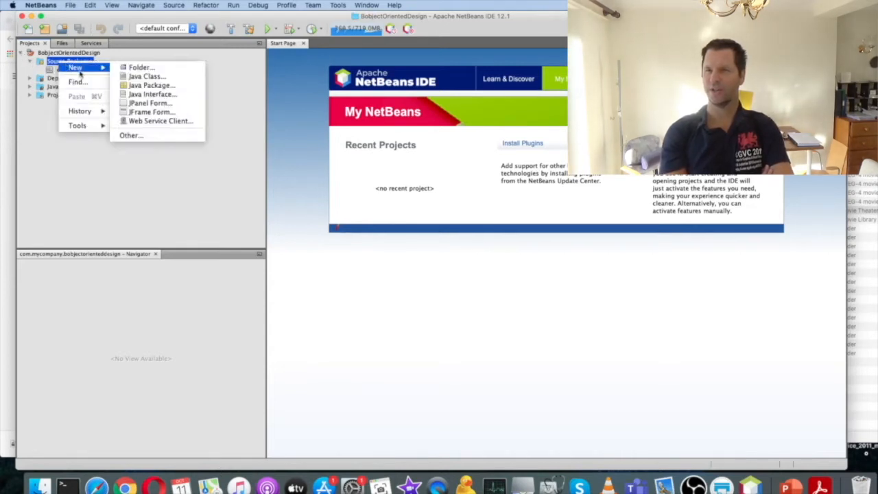
left_click(145, 76)
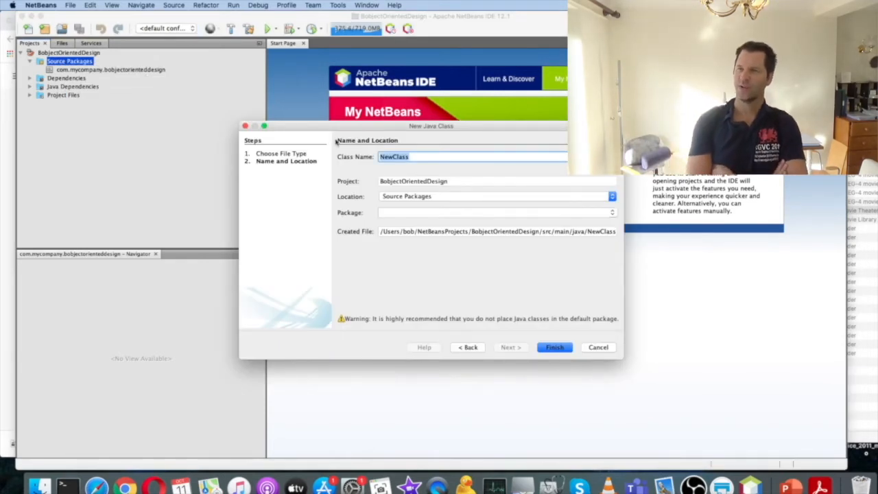
type("Hellow")
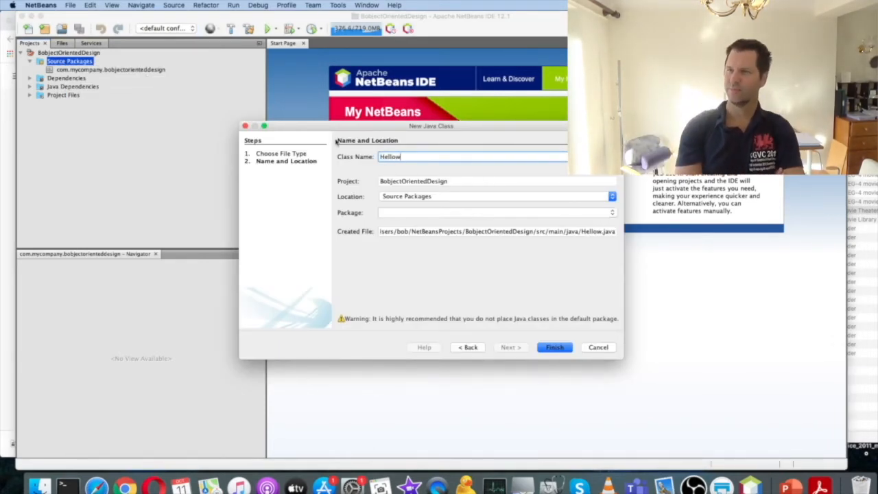
key("BackSpace")
type("World")
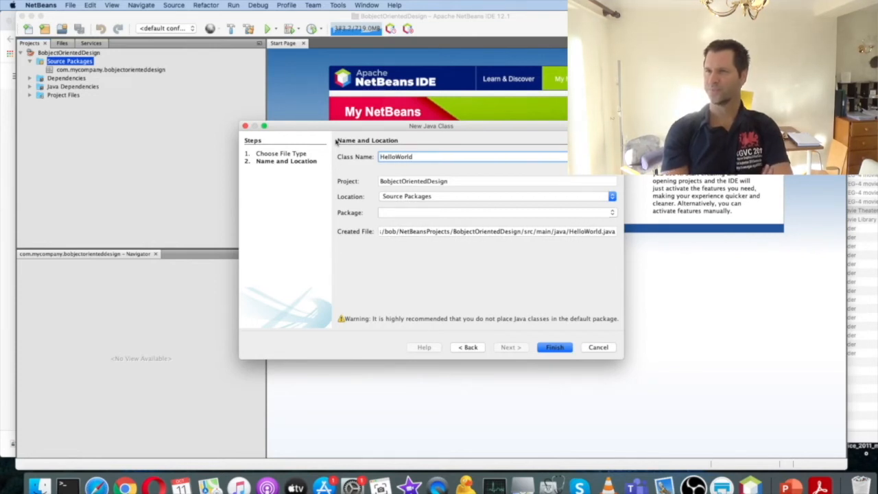
key("Return")
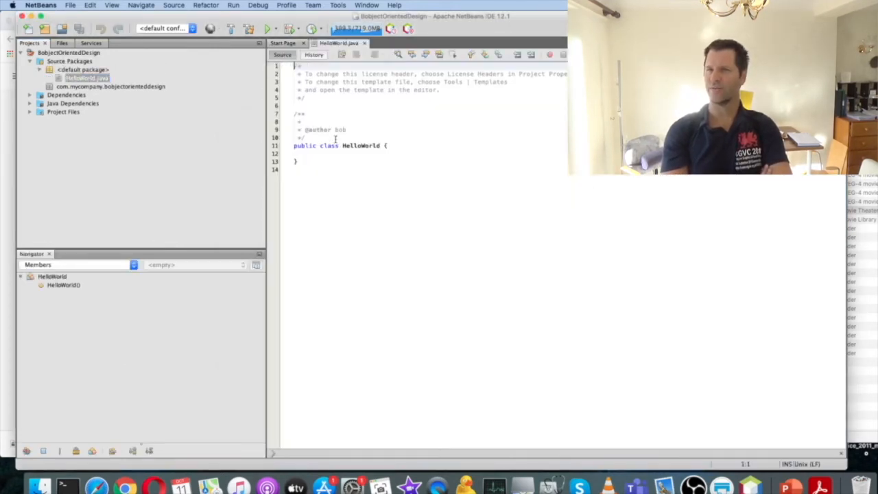
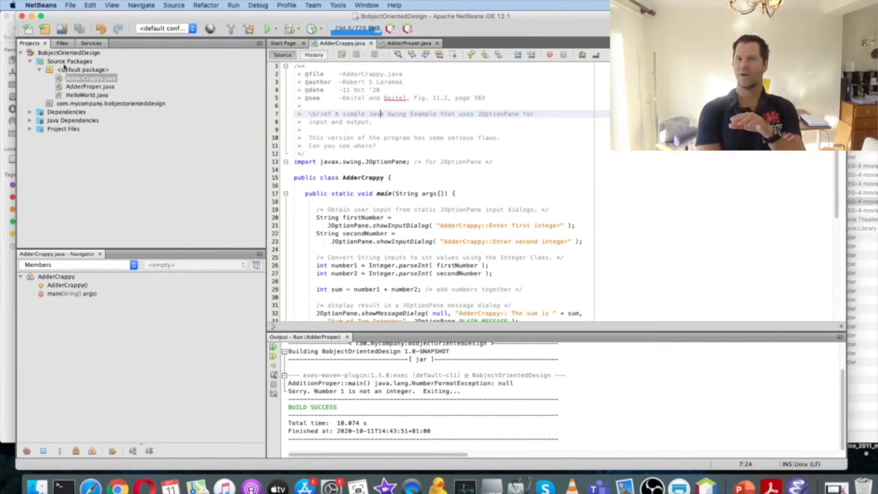
Step: Select the BobjectOrientedDesign project and choose Team > Git > Initialize Repository for it
left_click(66, 54)
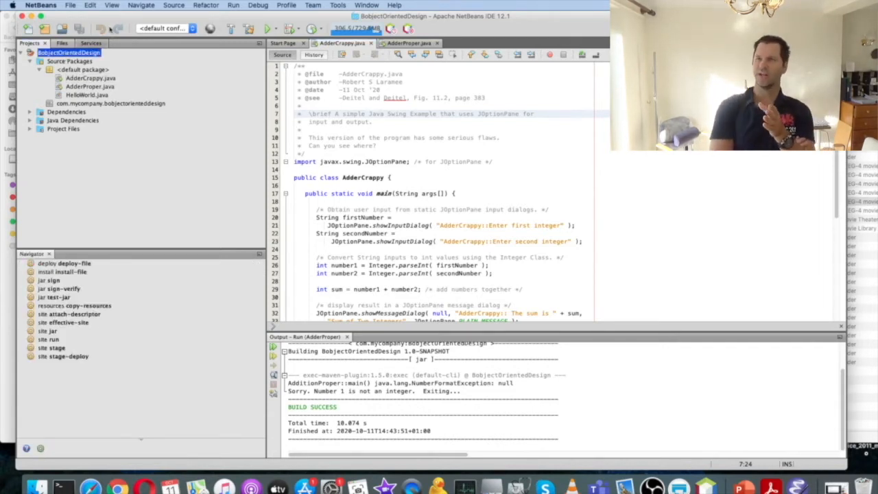
left_click(315, 5)
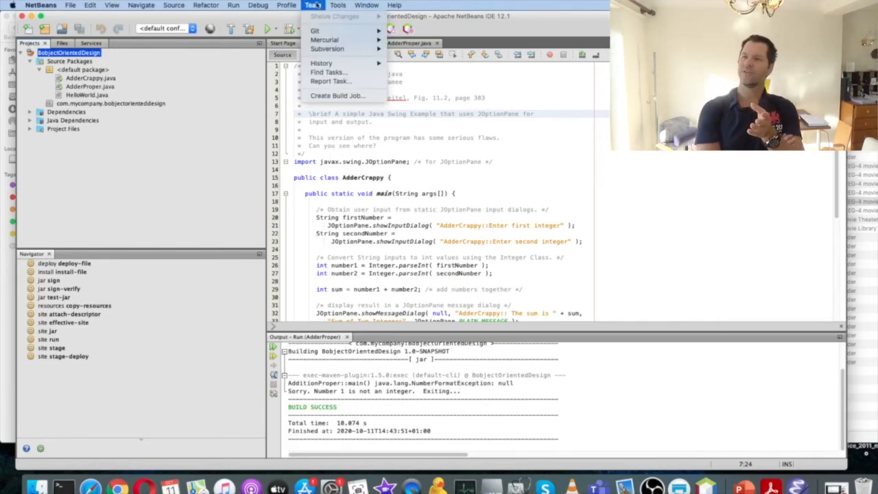
mouse_move(345, 32)
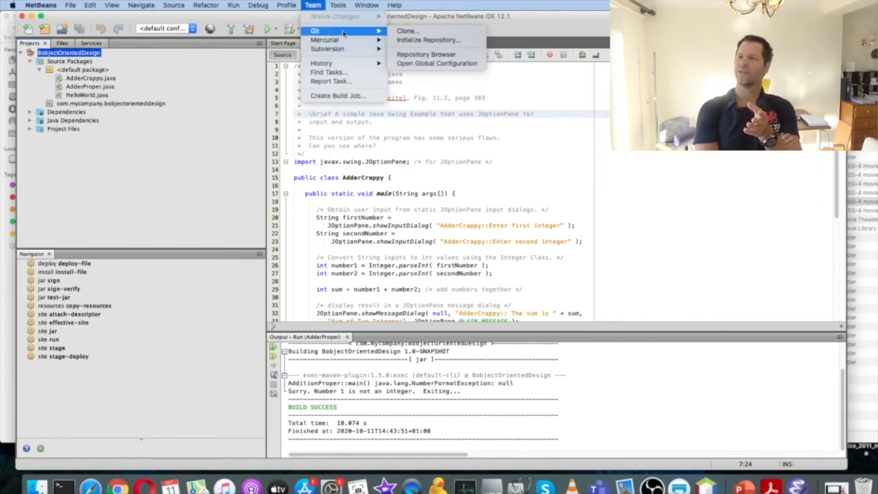
left_click(410, 40)
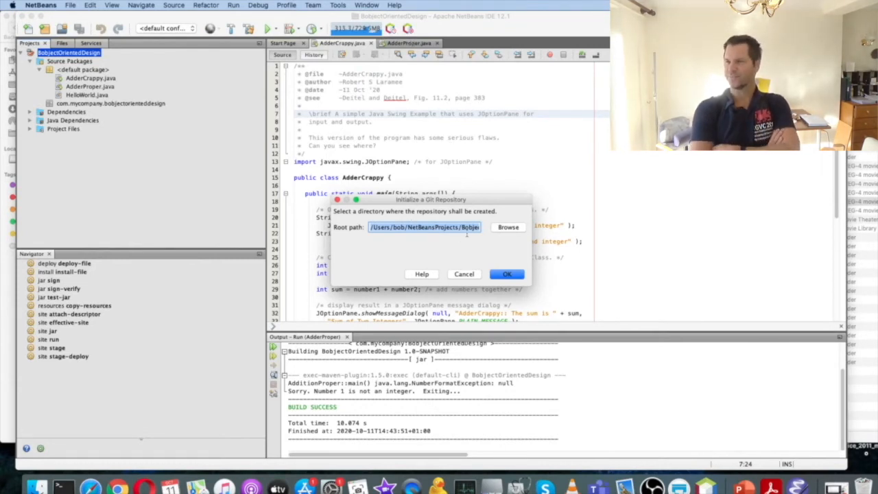
Step: Initialize the Git repository at the project root and attempt the command line tools install, which fails
left_click(506, 274)
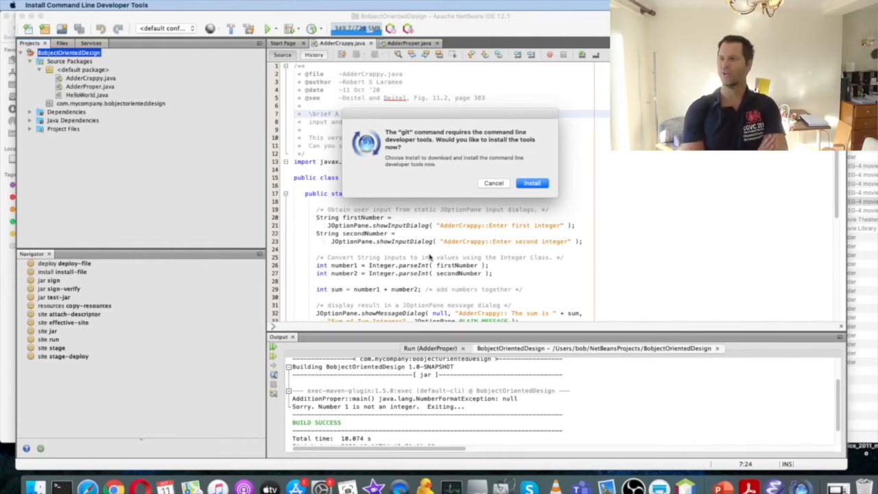
left_click(531, 184)
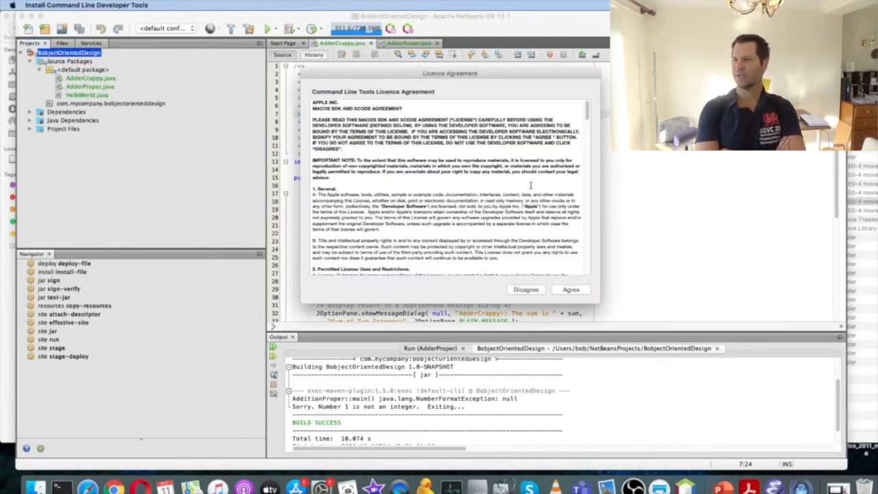
left_click(567, 291)
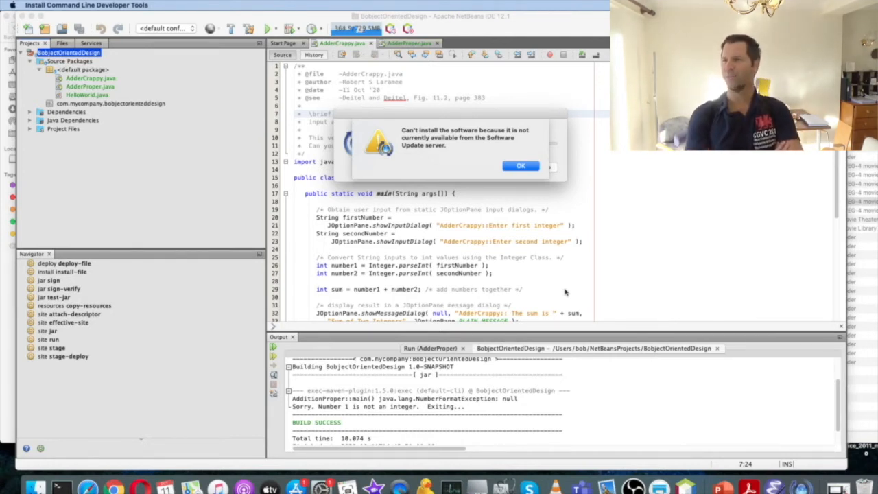
left_click(513, 167)
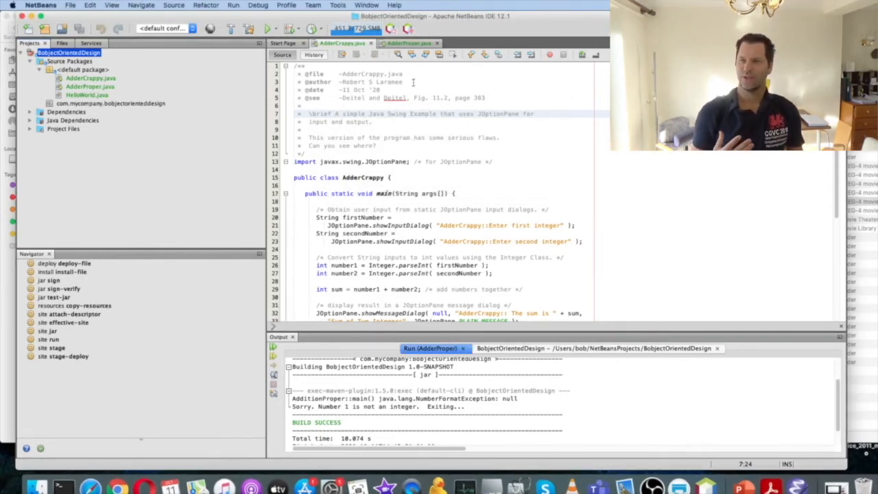
left_click(307, 5)
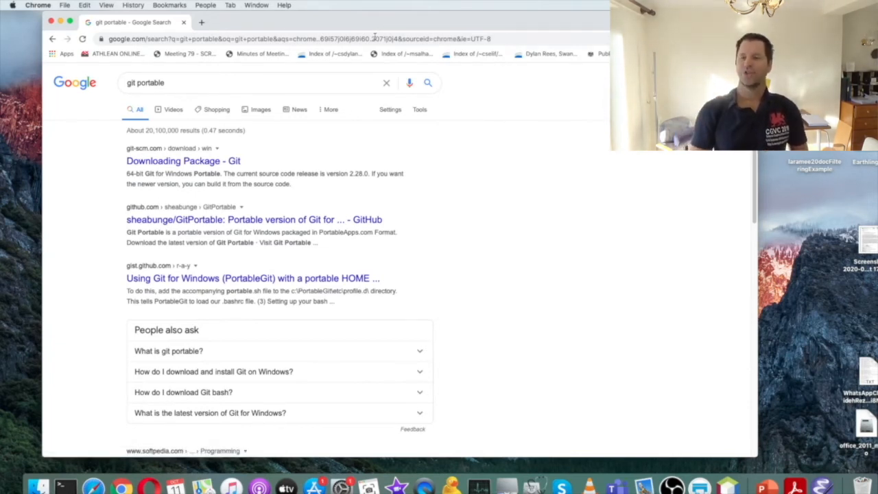
Step: Refine the Google search to 'git portable mac os x' and scroll through the results
left_click(323, 84)
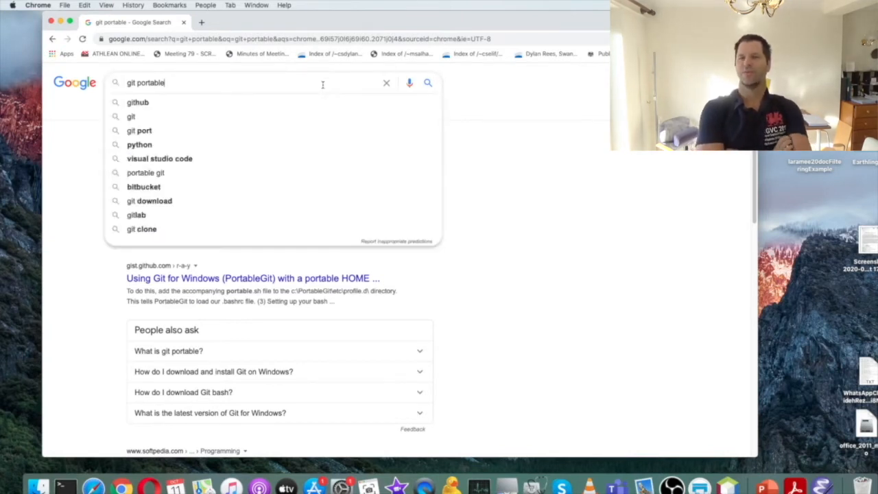
type("mac os x")
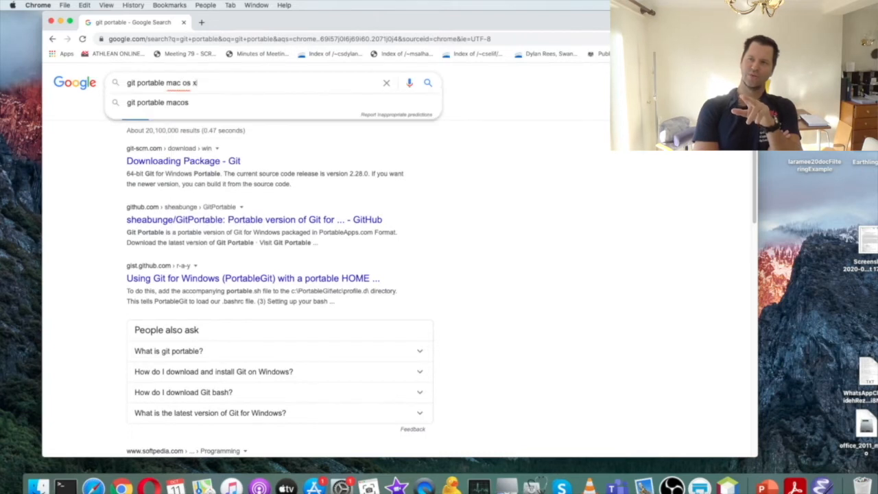
key("Return")
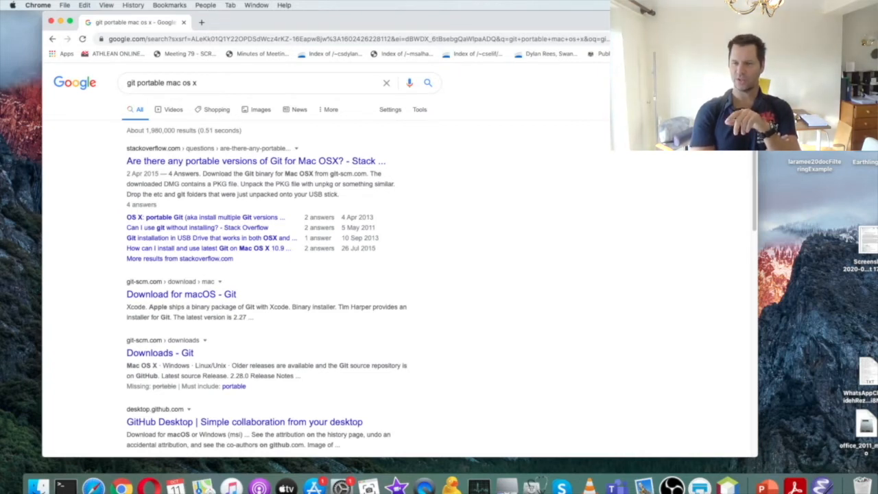
scroll(309, 122, "down", 1)
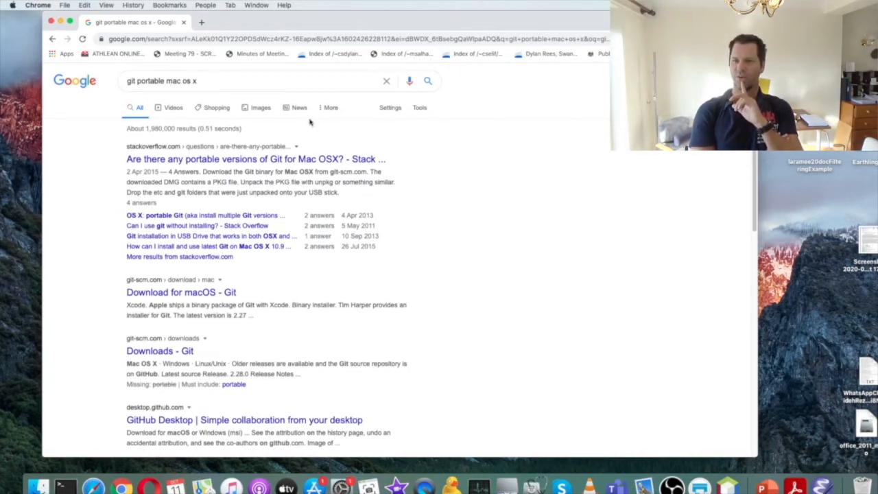
scroll(309, 121, "down", 2)
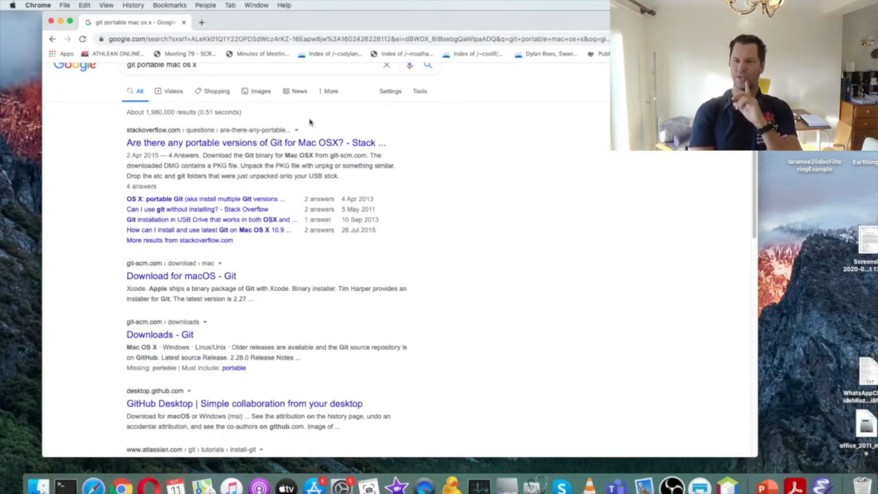
scroll(309, 122, "down", 4)
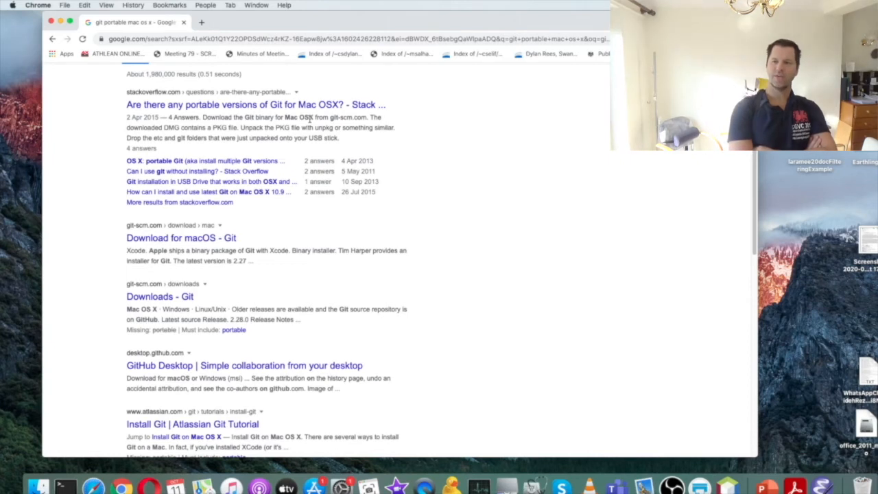
scroll(309, 120, "down", 2)
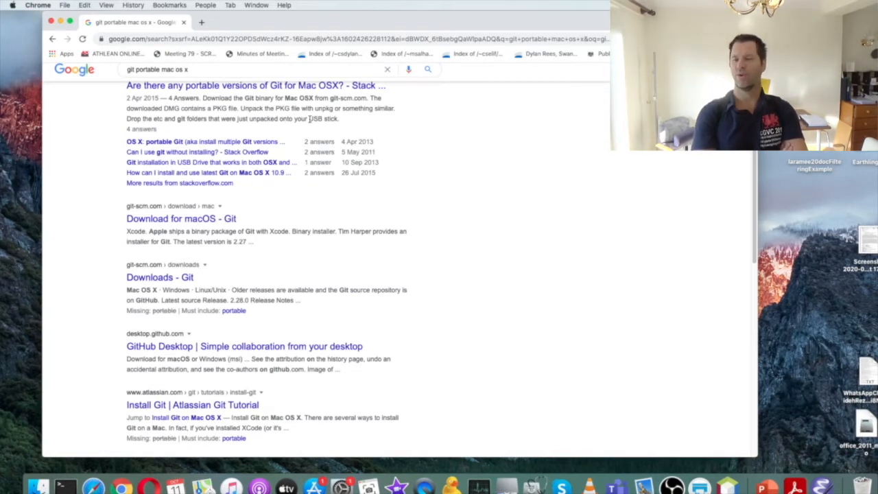
scroll(310, 119, "down", 2)
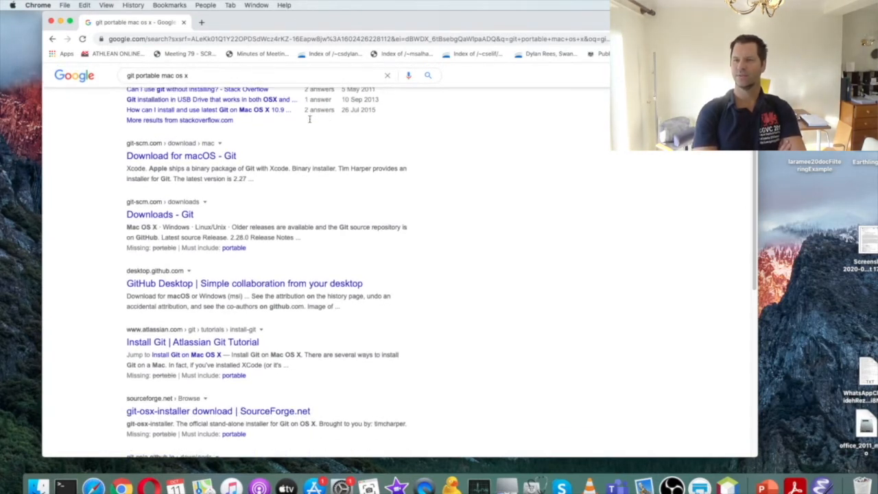
Step: Open the Atlassian Install Git tutorial and follow its Git for Mac installer link to SourceForge
left_click(226, 342)
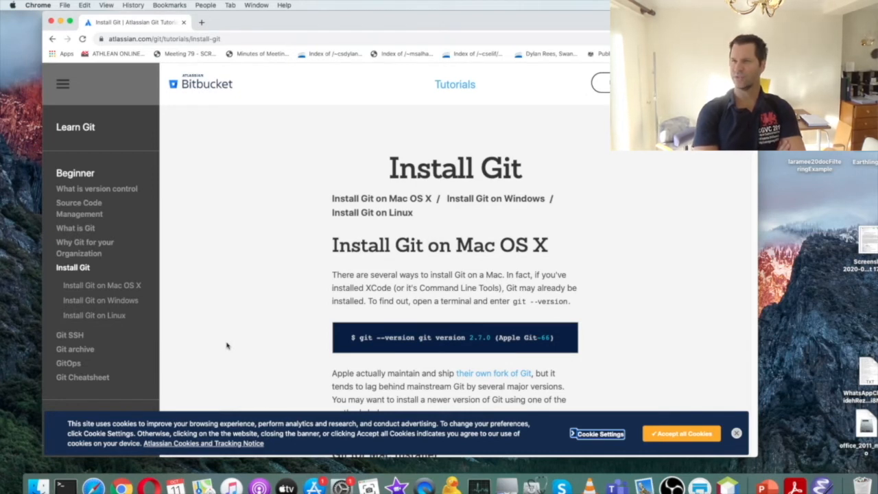
scroll(227, 345, "down", 1)
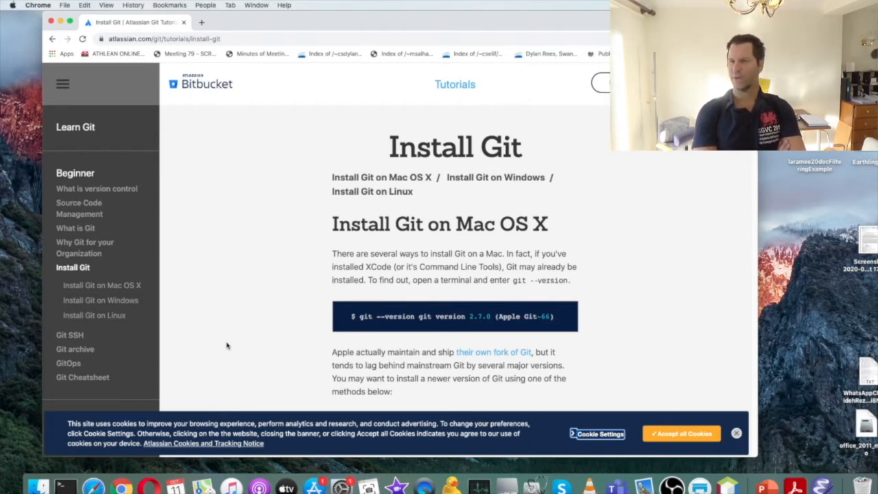
scroll(227, 346, "down", 1)
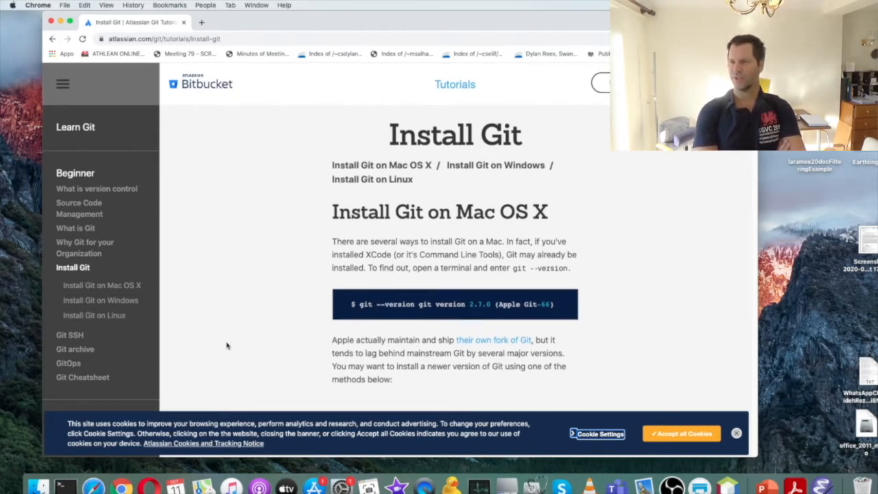
scroll(227, 346, "down", 1)
scroll(227, 346, "down", 1)
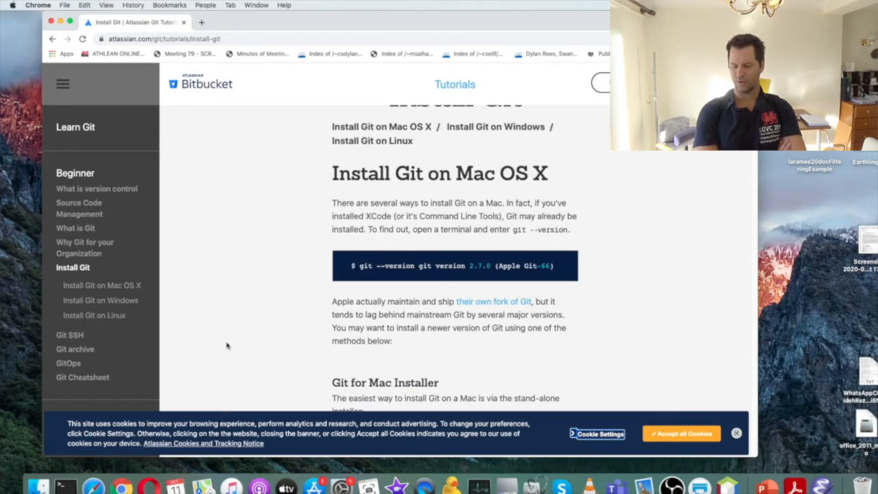
scroll(227, 346, "down", 3)
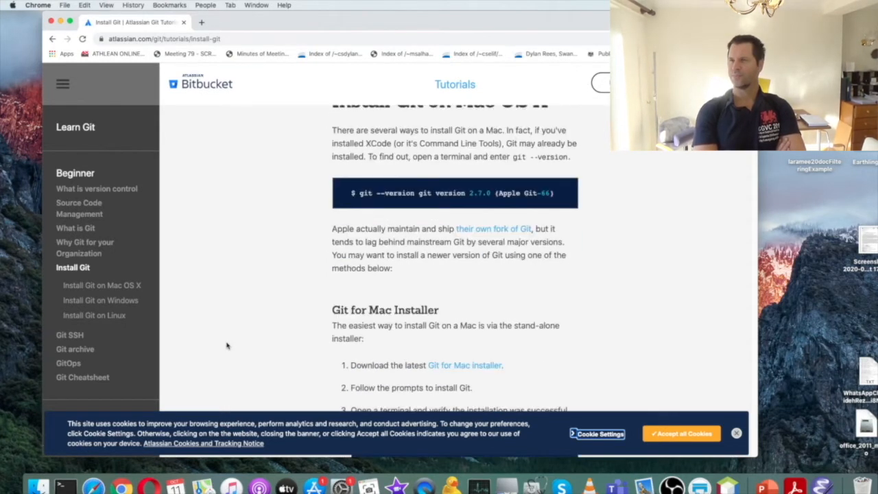
scroll(227, 346, "down", 4)
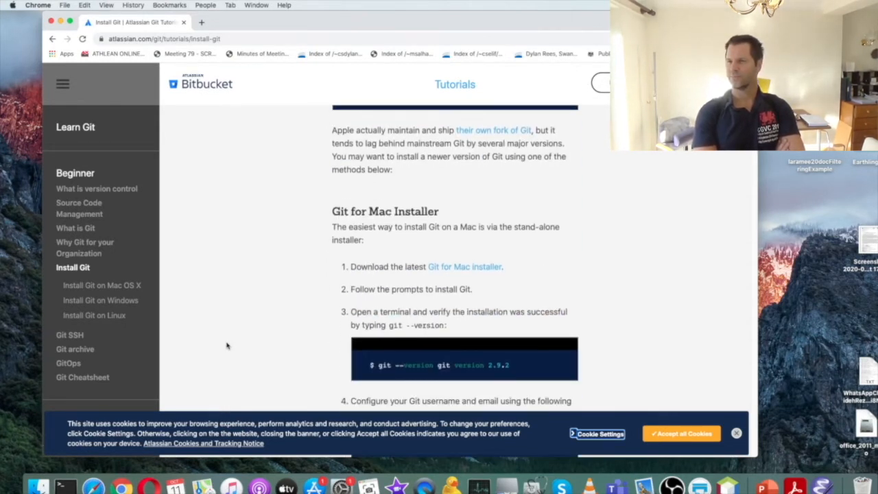
scroll(227, 346, "down", 3)
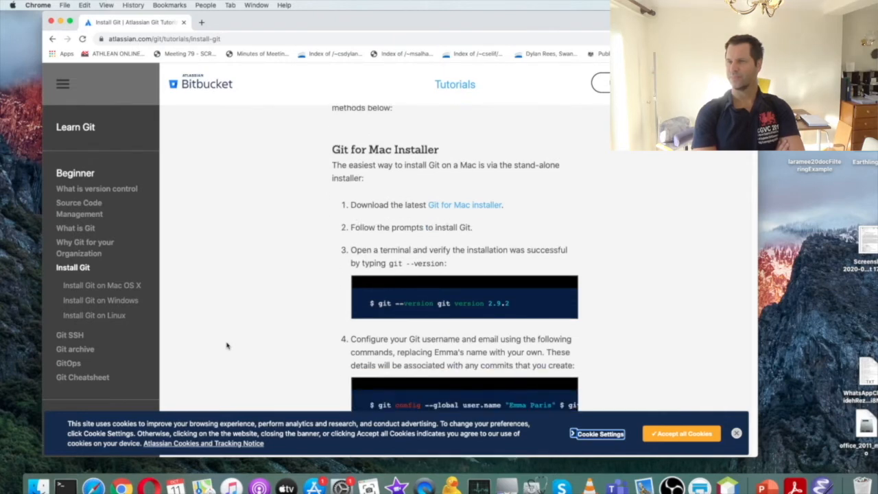
left_click(464, 210)
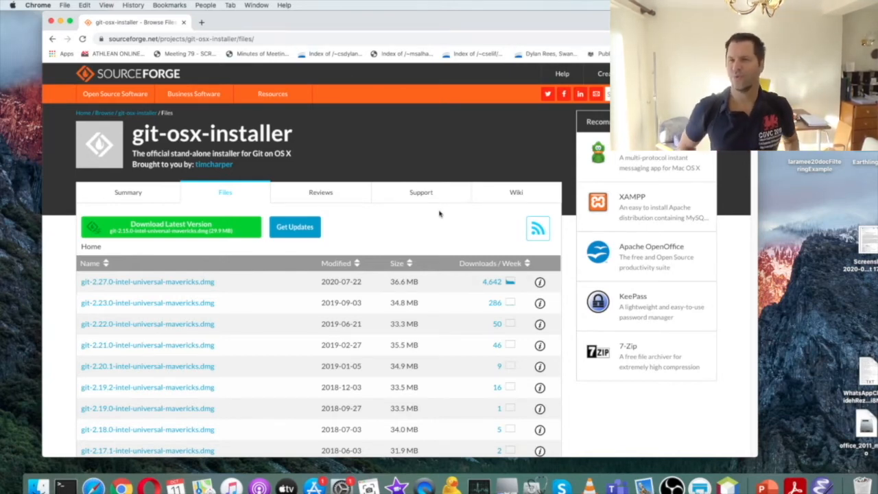
Step: Download git-2.27.0-intel-universal-mavericks.dmg into Downloads and open the disk image
left_click(201, 287)
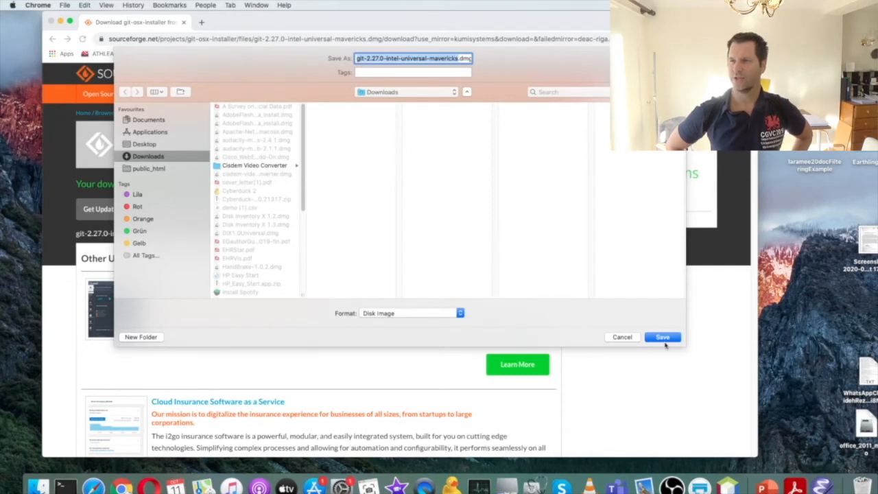
left_click(663, 337)
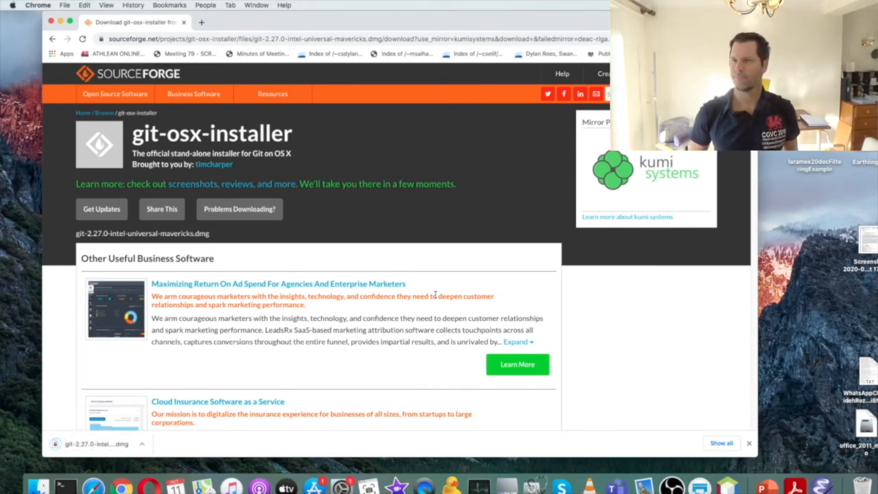
left_click(112, 445)
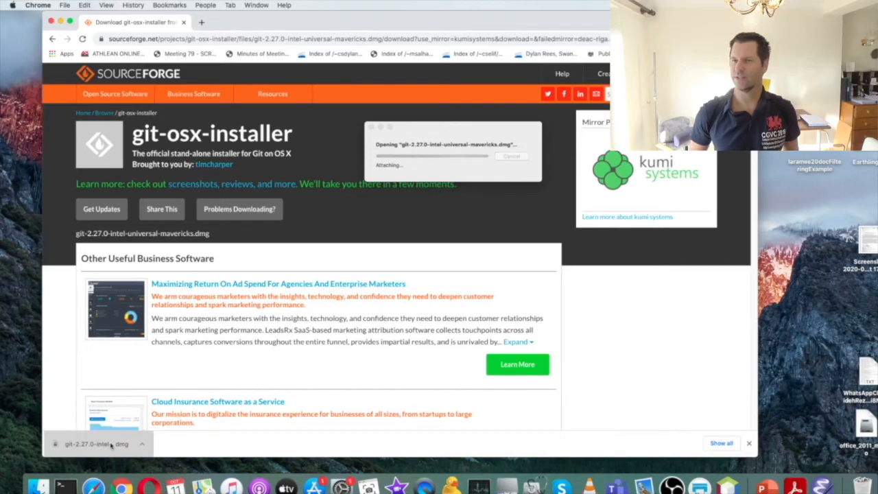
Step: Launch the Git installer package from the mounted image, dismiss the unidentified-developer block, and open System Preferences
left_click(59, 22)
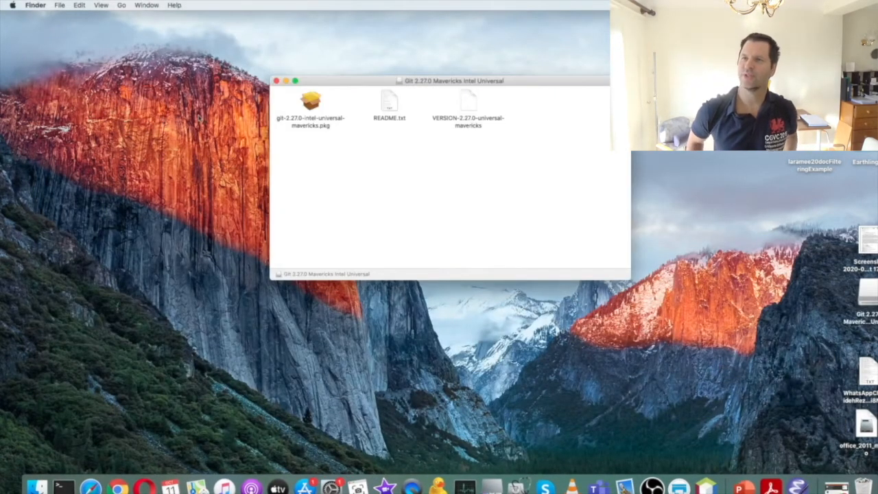
double_click(313, 104)
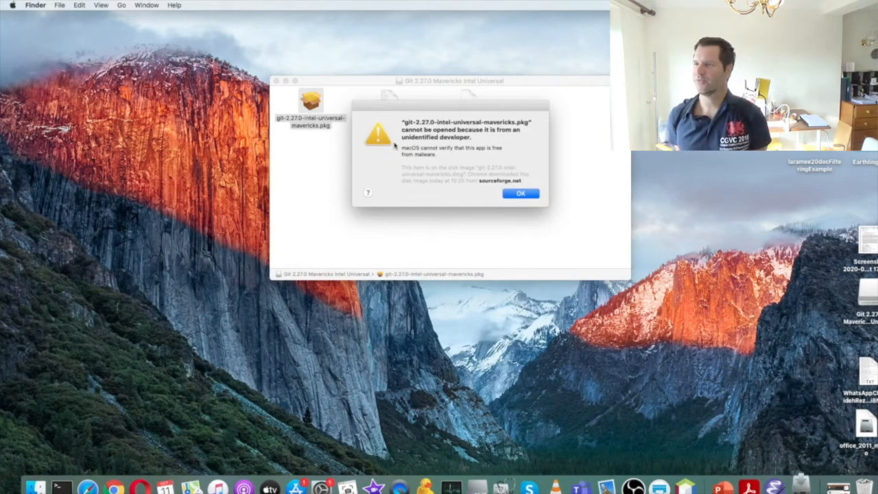
left_click(508, 194)
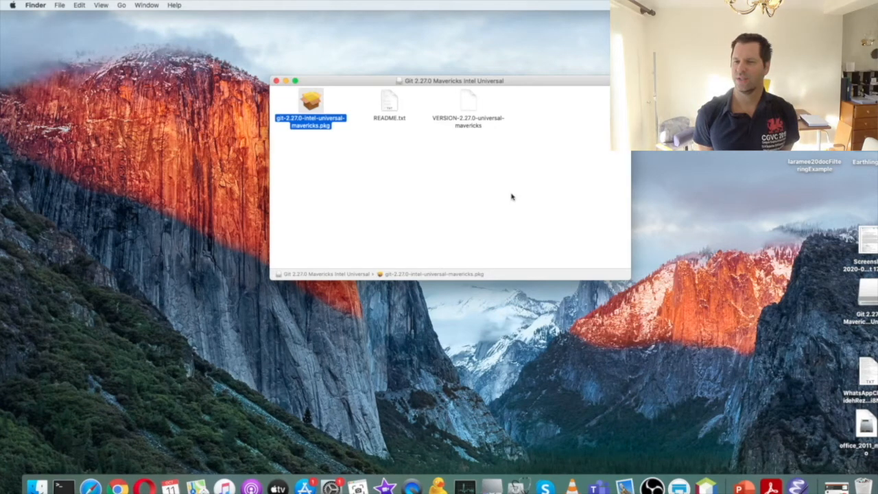
left_click(331, 486)
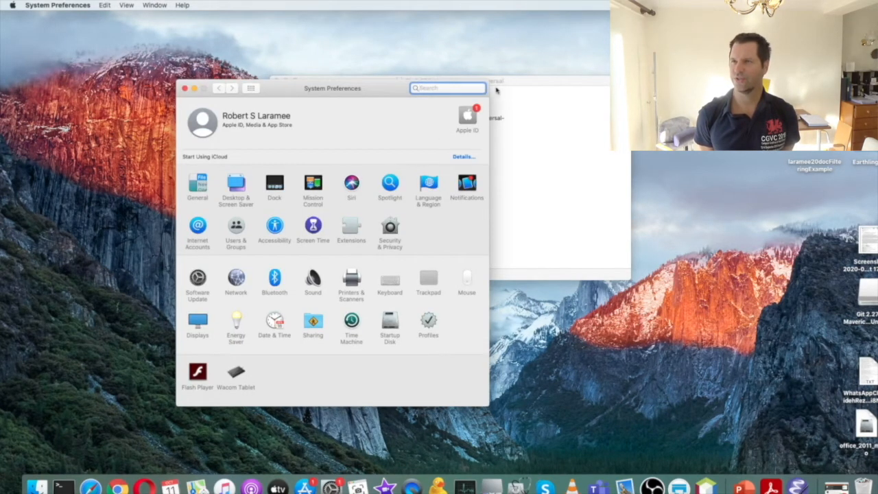
Step: Arrange the windows, check Security & Privacy's General settings, and retry the Git package, which is blocked again
left_click_drag(512, 81, 683, 32)
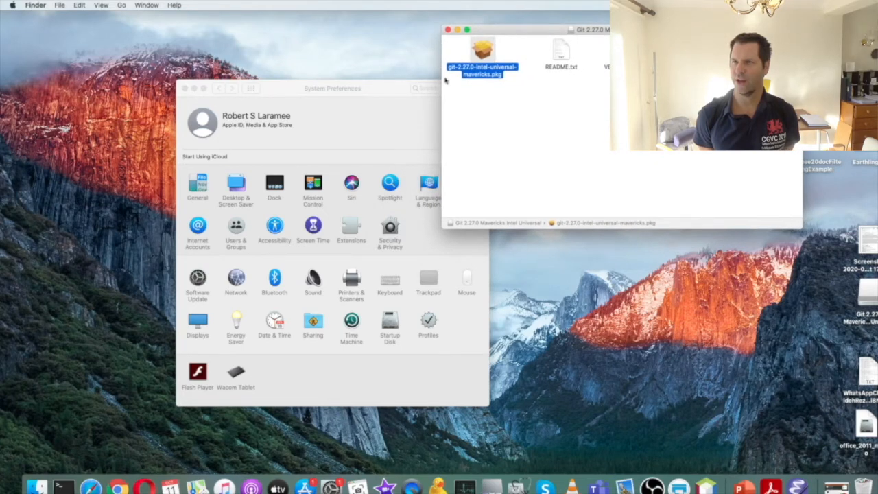
left_click_drag(380, 87, 283, 47)
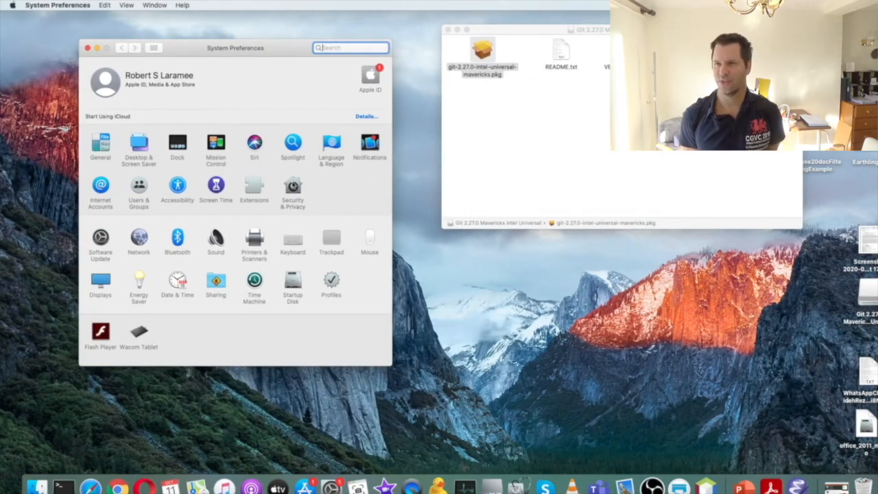
left_click(293, 186)
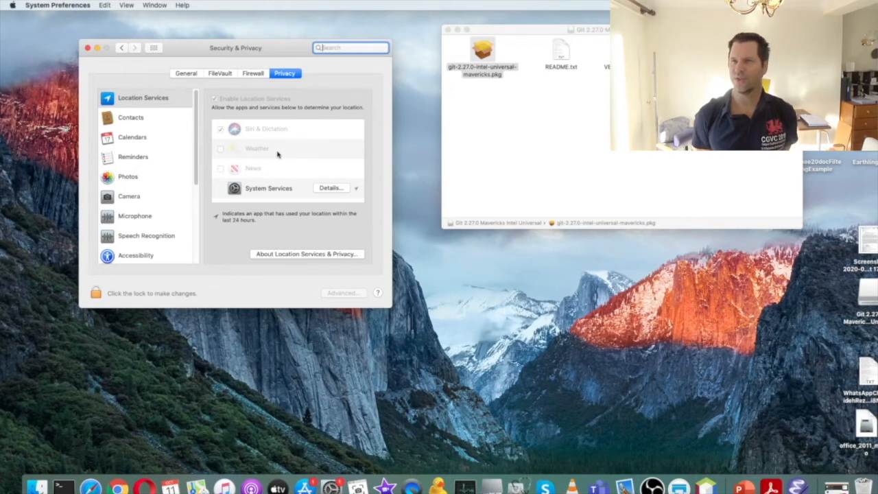
left_click(183, 73)
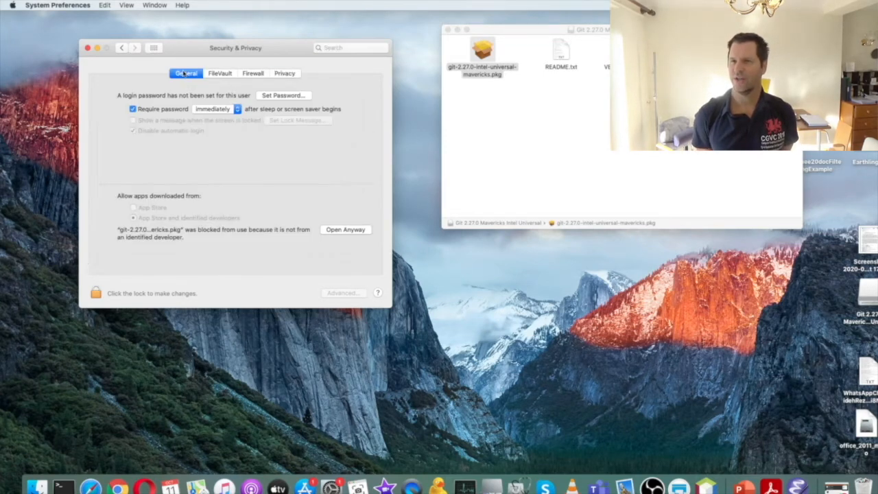
left_click(123, 48)
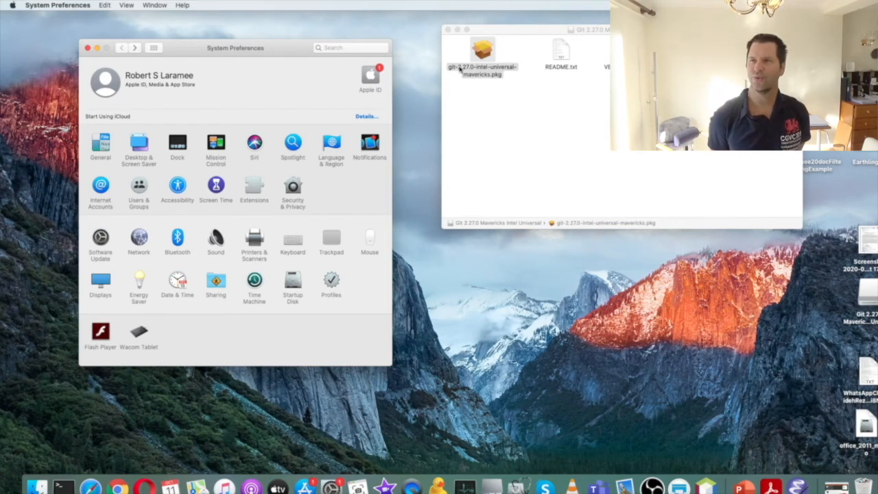
double_click(483, 47)
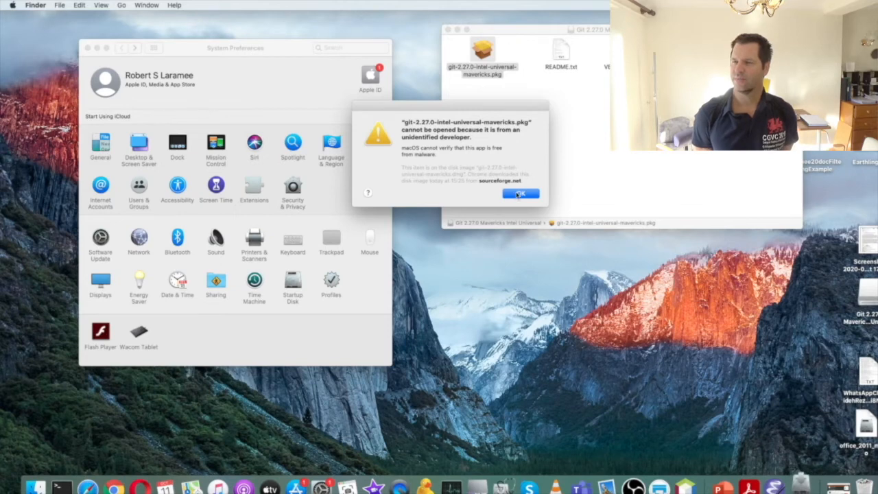
left_click(520, 194)
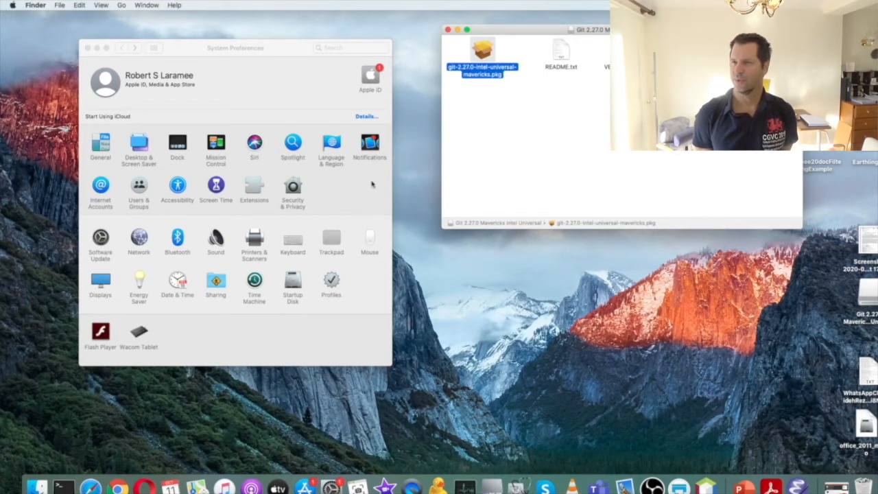
Step: Allow the Git package via Security & Privacy's Open Anyway and continue past the installer introduction
left_click(293, 187)
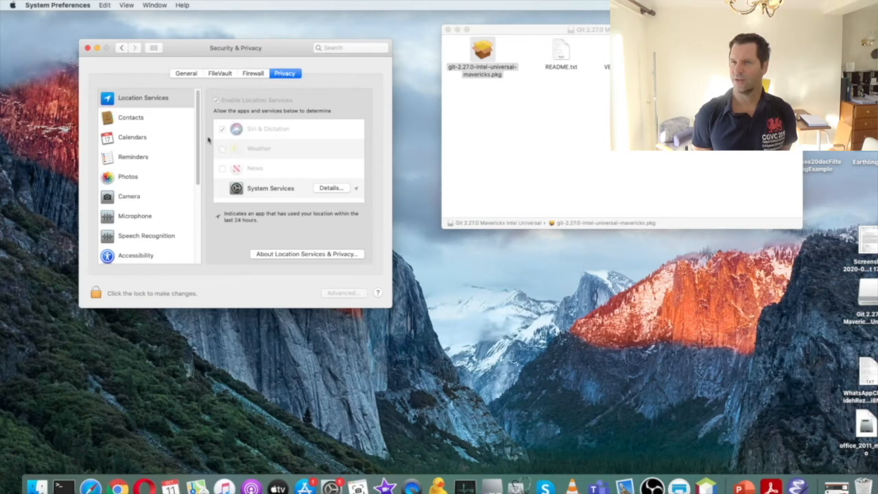
scroll(184, 169, "down", 5)
scroll(184, 169, "up", 5)
left_click(184, 73)
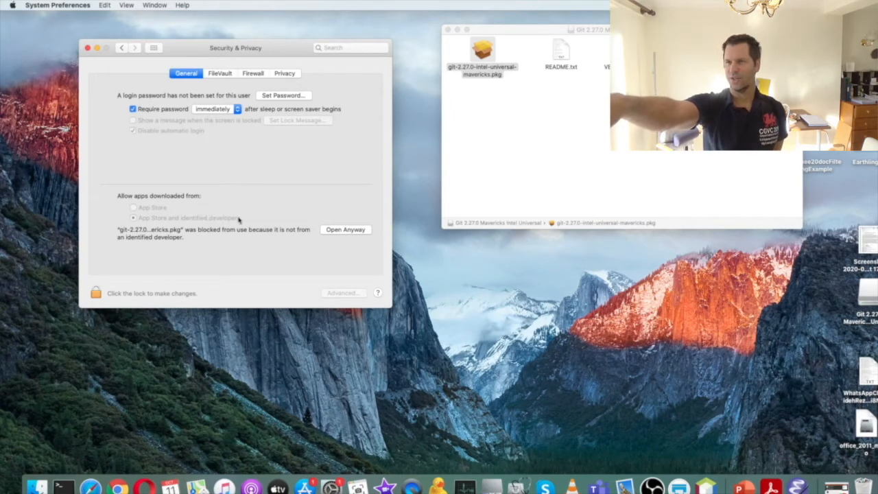
left_click(337, 231)
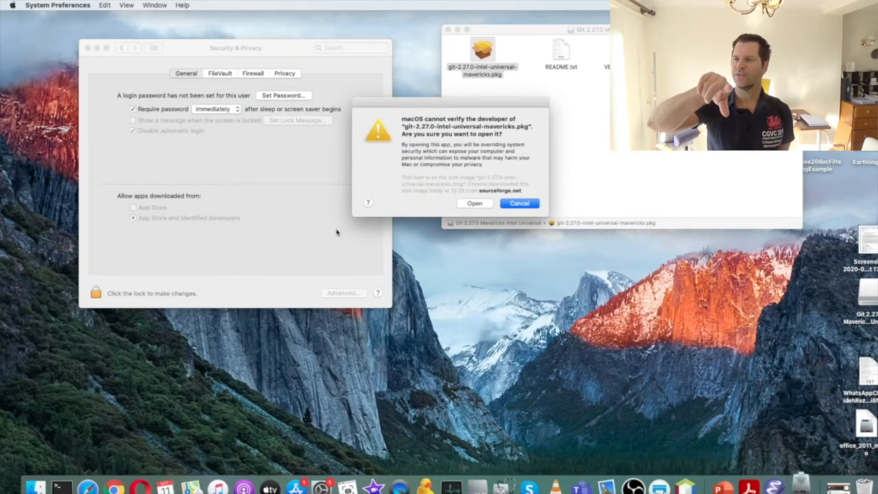
left_click(474, 204)
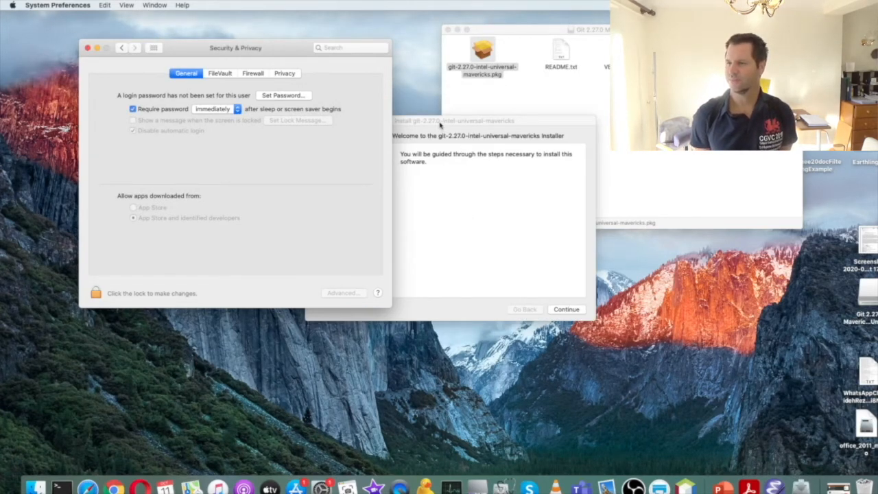
left_click(567, 310)
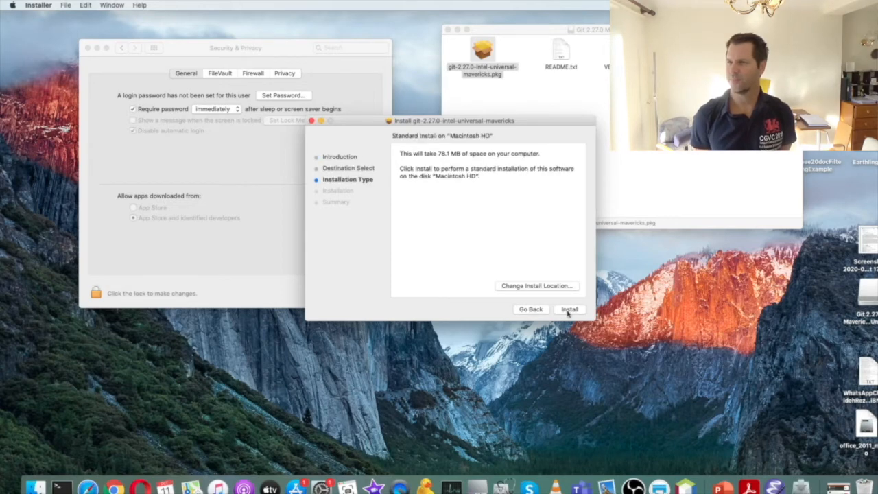
Step: Run the standard Git 2.27.0 install with the account password, then close it and bin the package
left_click(568, 309)
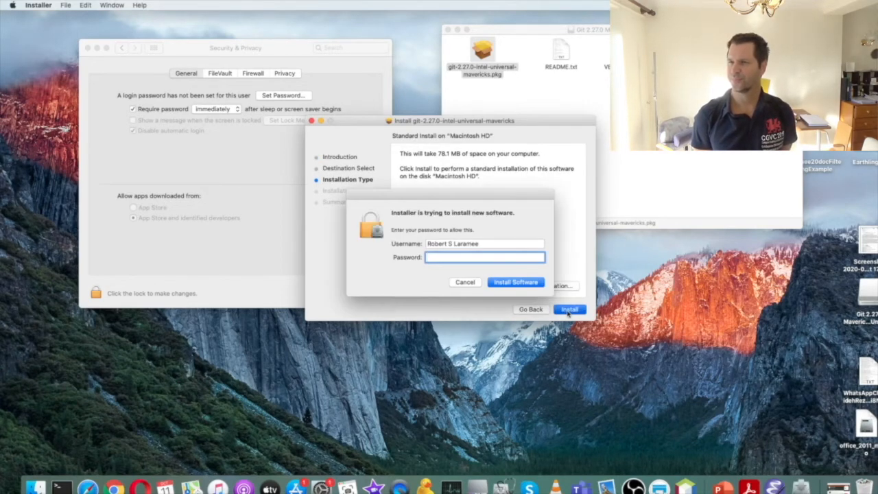
left_click(524, 282)
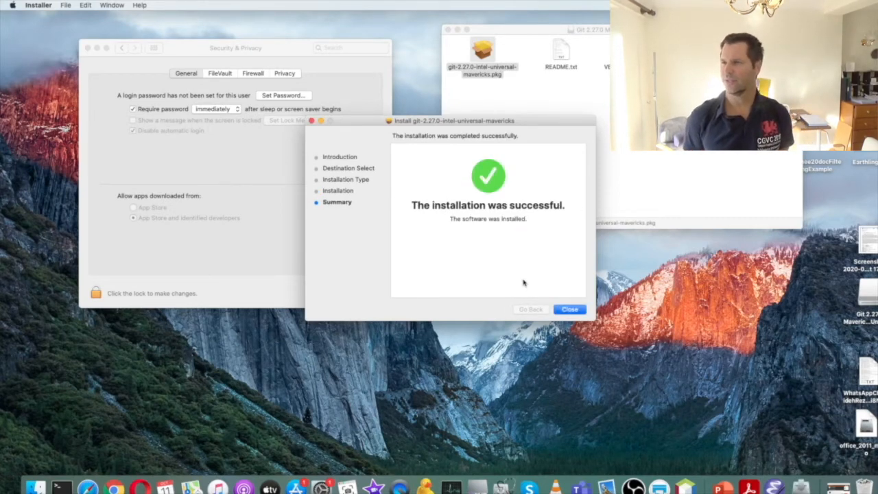
left_click(569, 310)
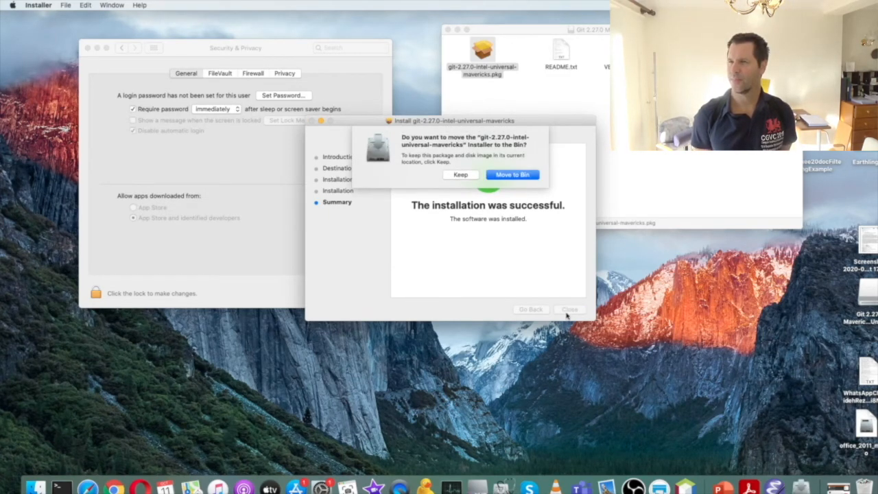
left_click(514, 176)
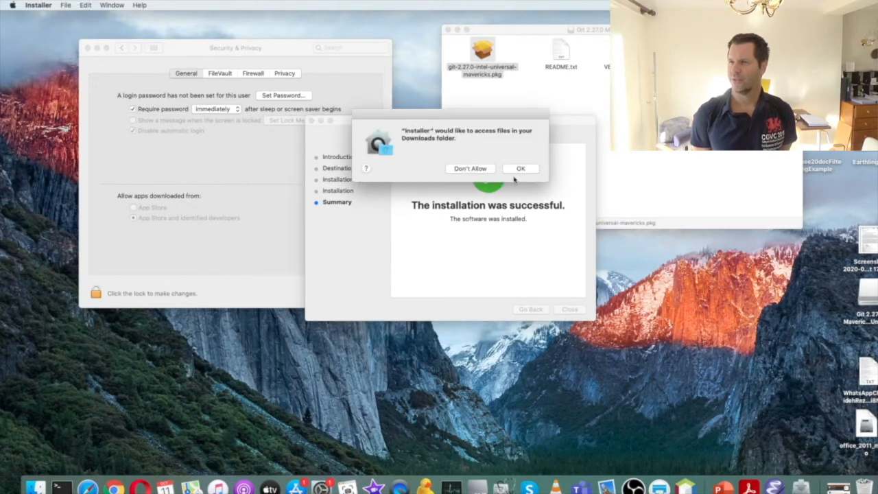
left_click(516, 170)
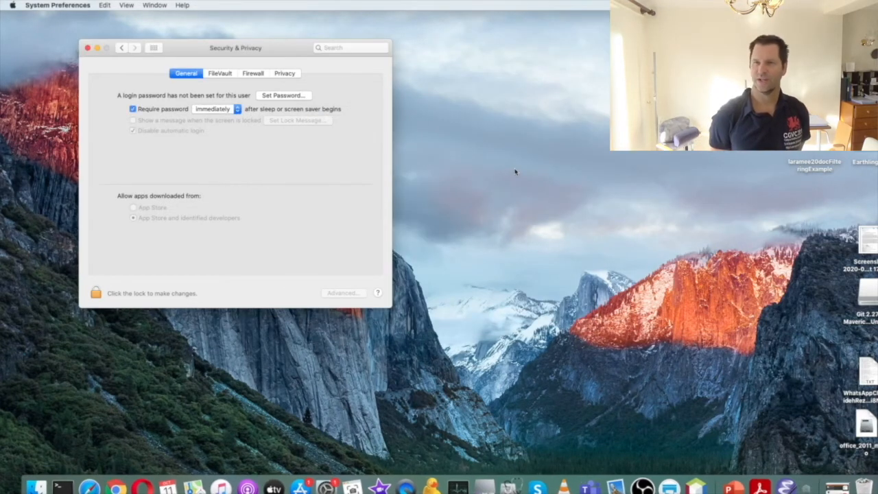
Step: Close System Preferences and relaunch NetBeans with the BobjectOrientedDesign project
left_click(88, 49)
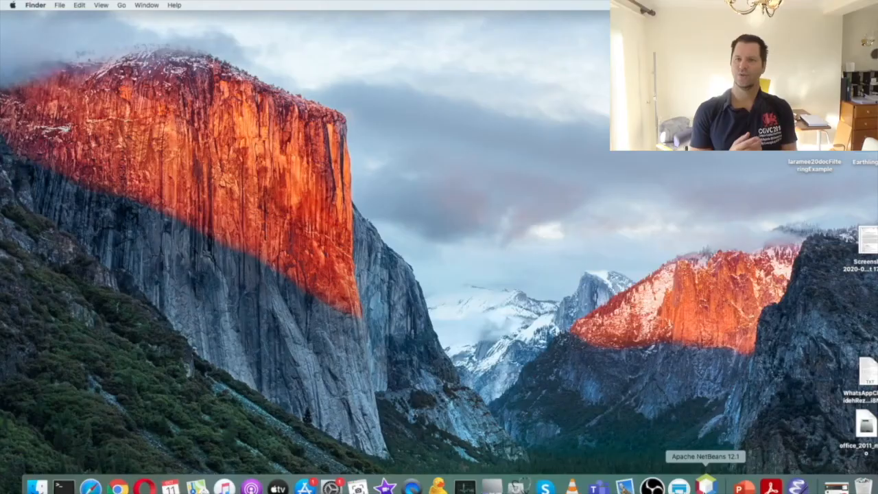
left_click(706, 486)
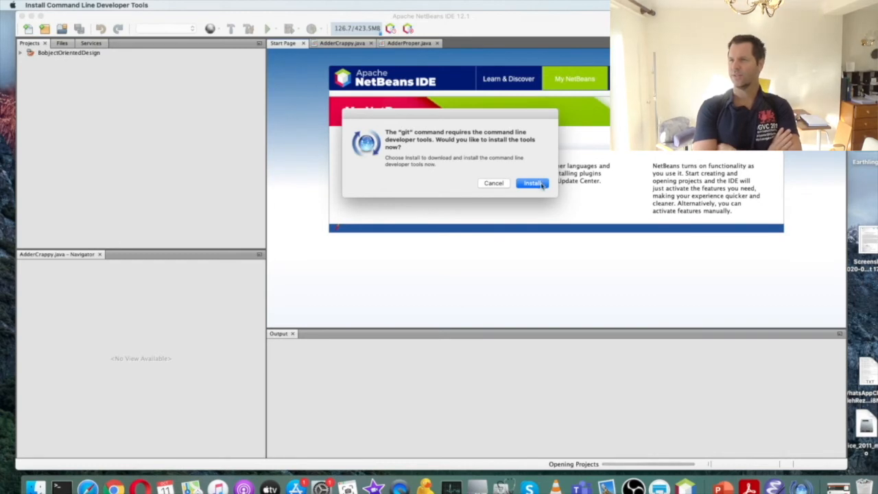
Step: Accept the command line tools install, open AdderCrappy.java, and browse the Team > Git and Tools menus
left_click(494, 183)
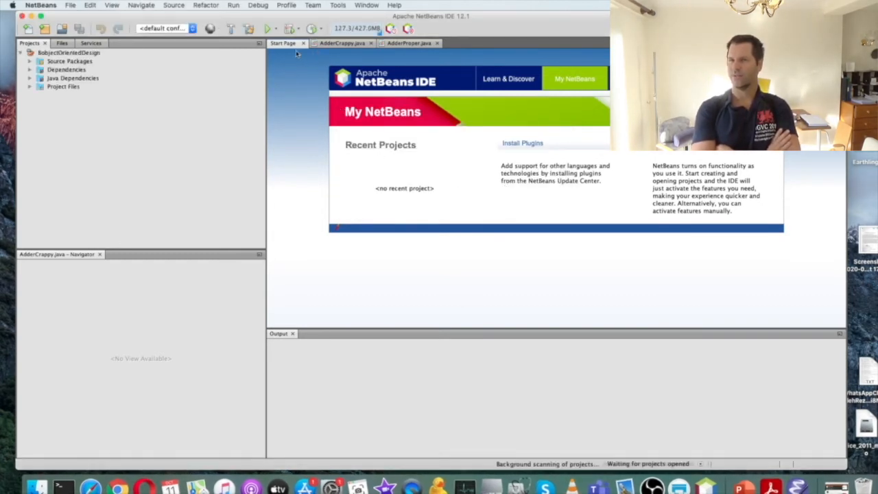
left_click(350, 43)
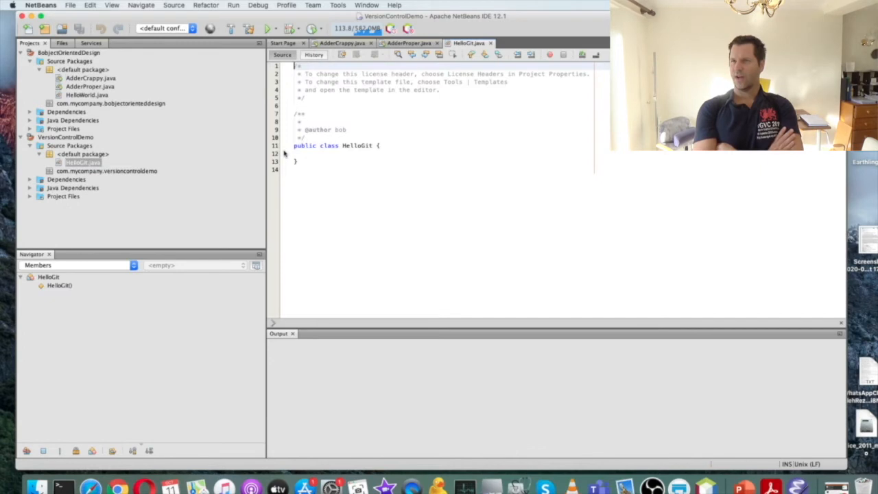
left_click(313, 5)
mouse_move(322, 32)
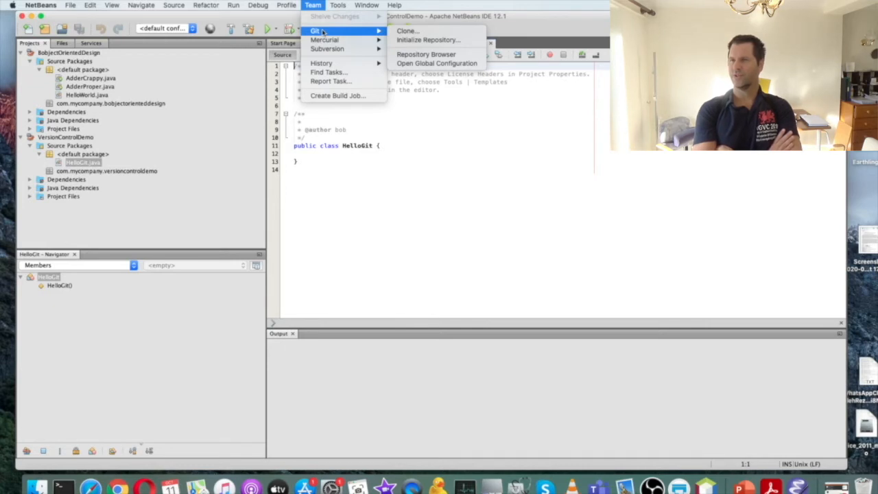
left_click(302, 5)
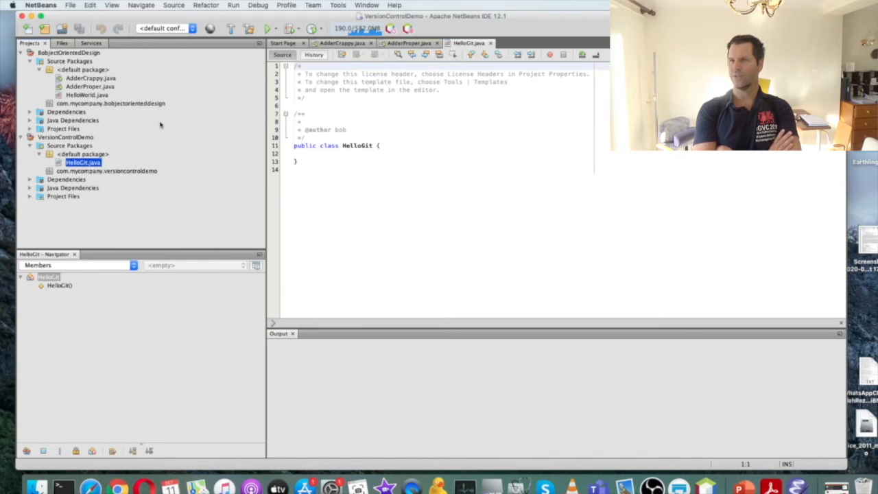
left_click(339, 6)
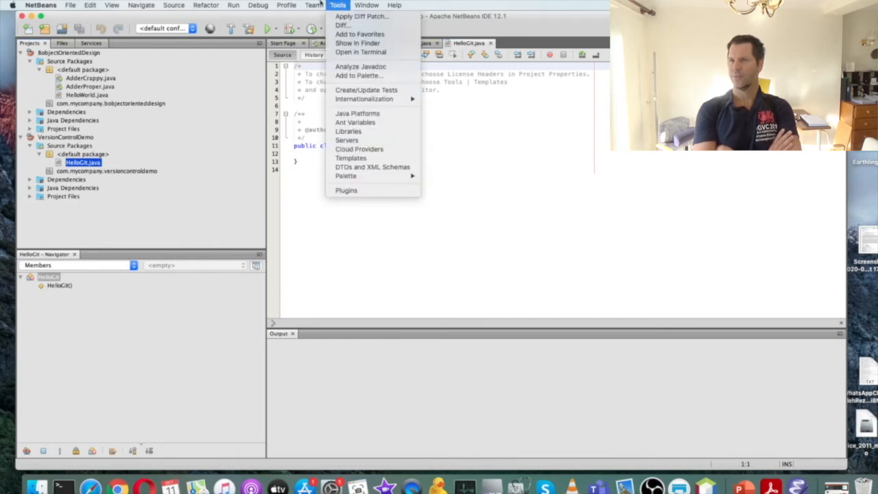
mouse_move(314, 5)
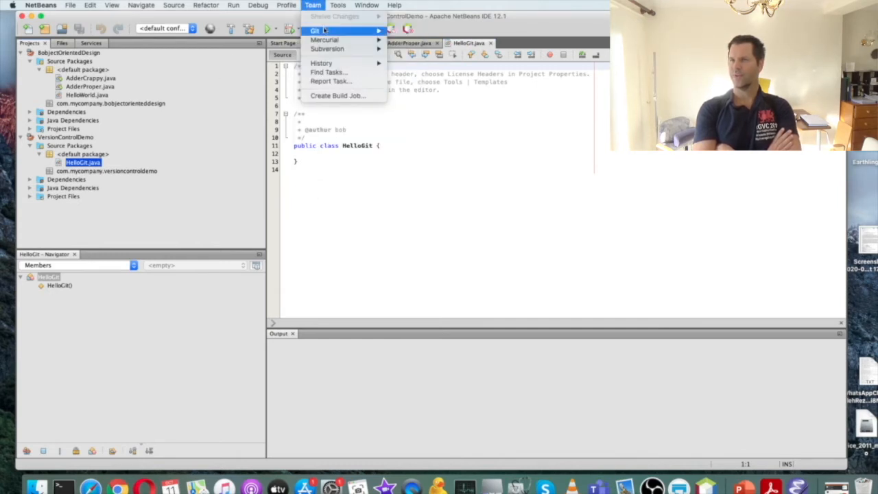
mouse_move(320, 31)
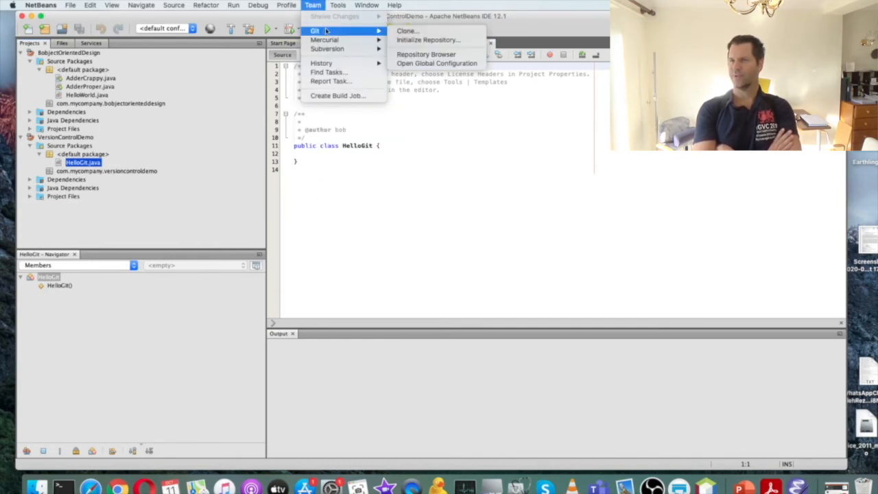
Step: Initialize a Git repository for VersionControlDemo at the project's root folder
left_click(412, 41)
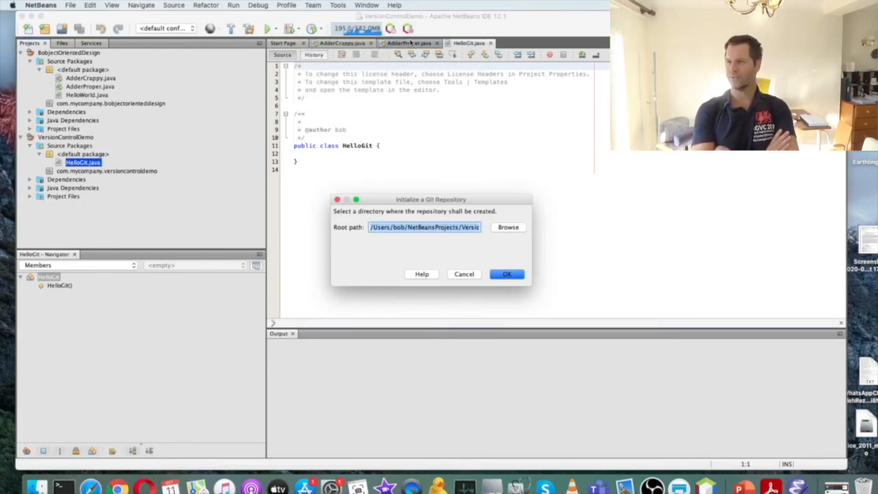
left_click(507, 274)
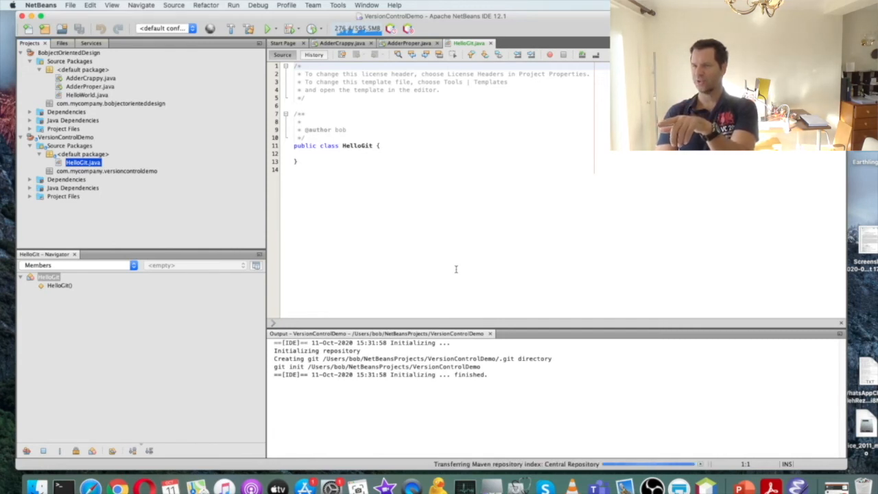
left_click(310, 5)
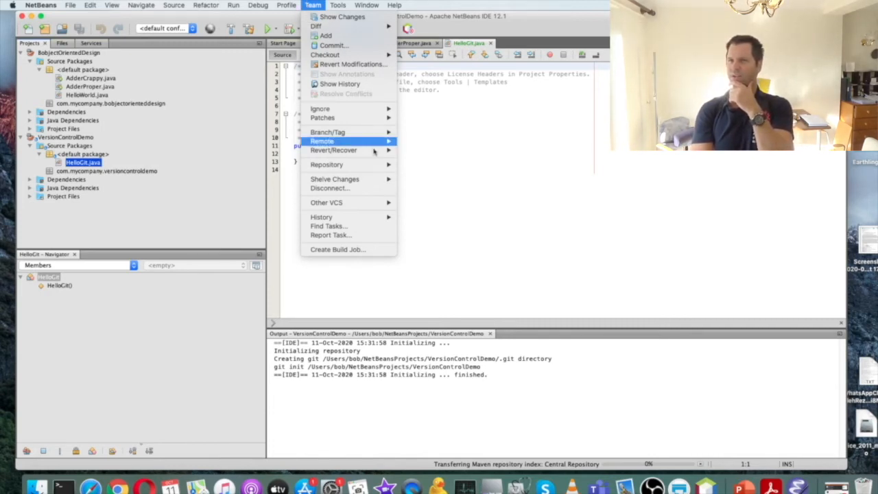
Step: Delete the [filesystem] section from the global .gitconfig, keeping only user name and email, and save
mouse_move(378, 164)
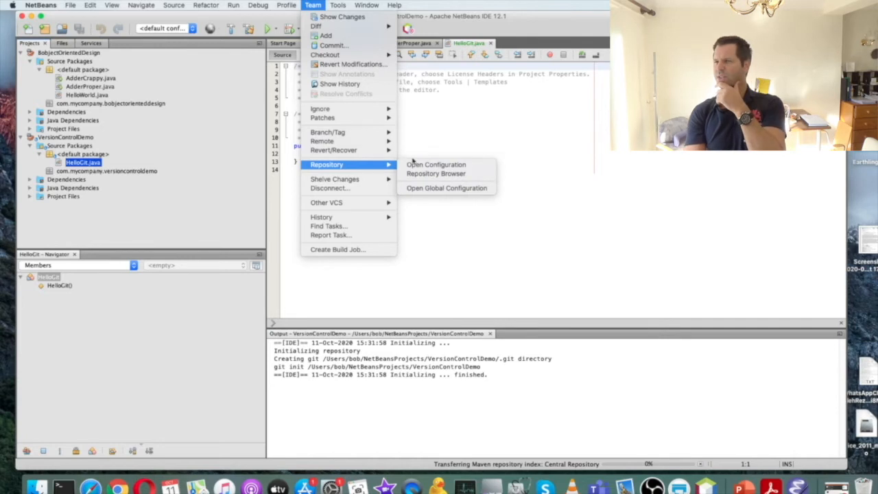
left_click(445, 190)
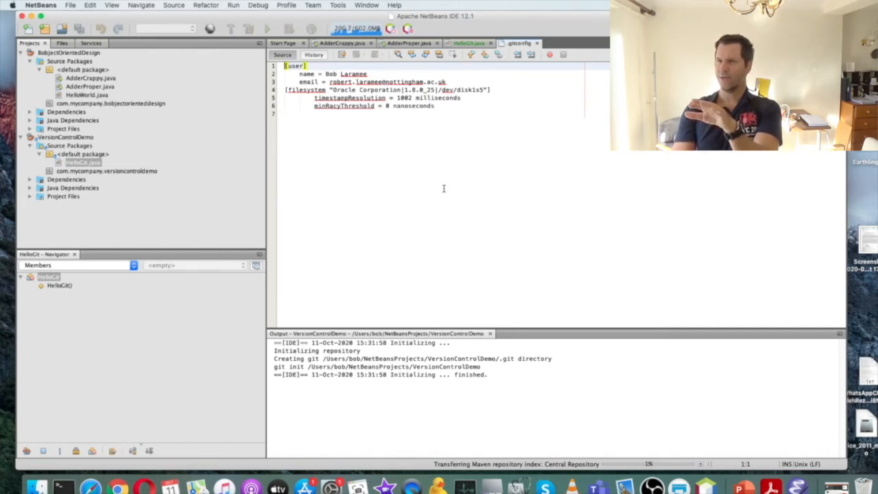
key("Down")
key("Down")
key("Down")
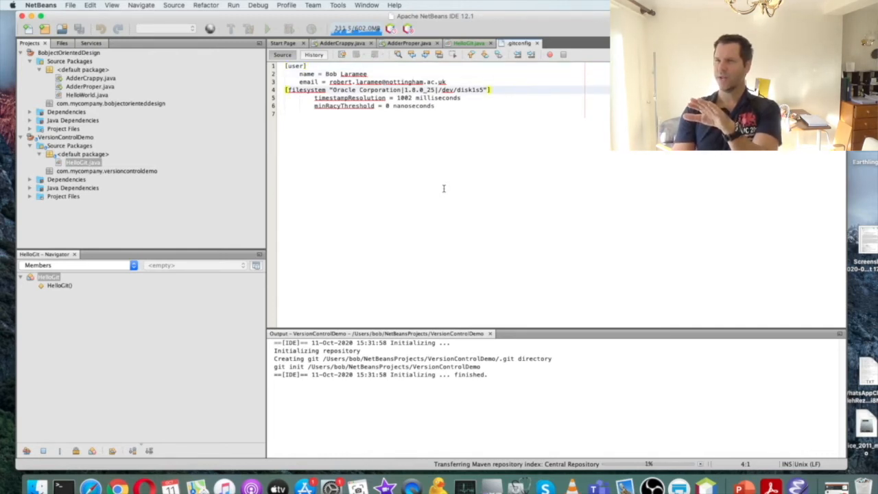
key("shift+Down")
key("shift+Down")
key("shift+Down")
key("BackSpace")
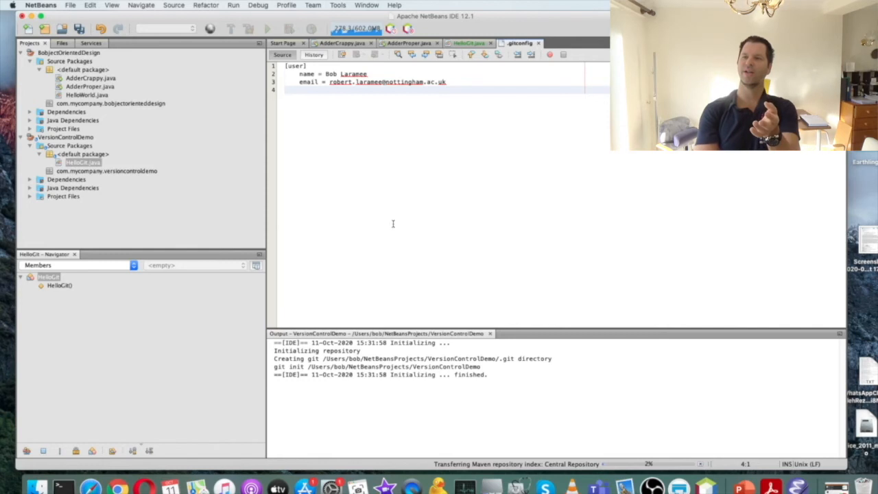
left_click(79, 29)
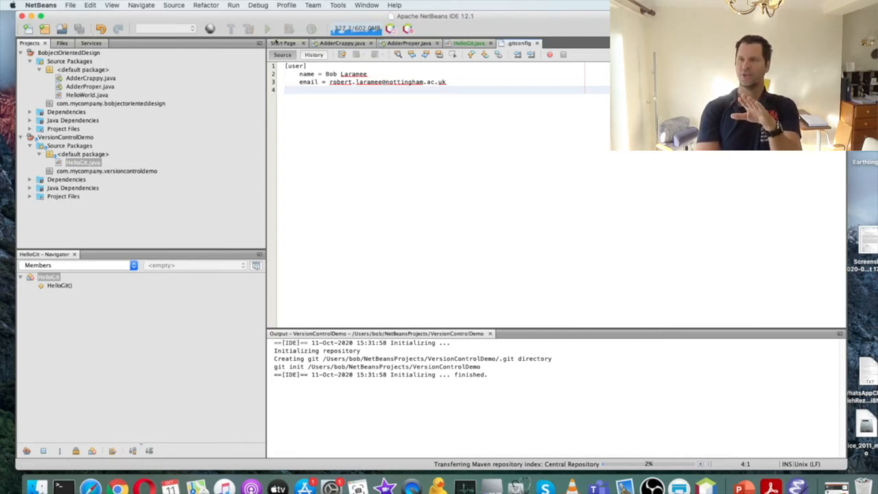
left_click(537, 43)
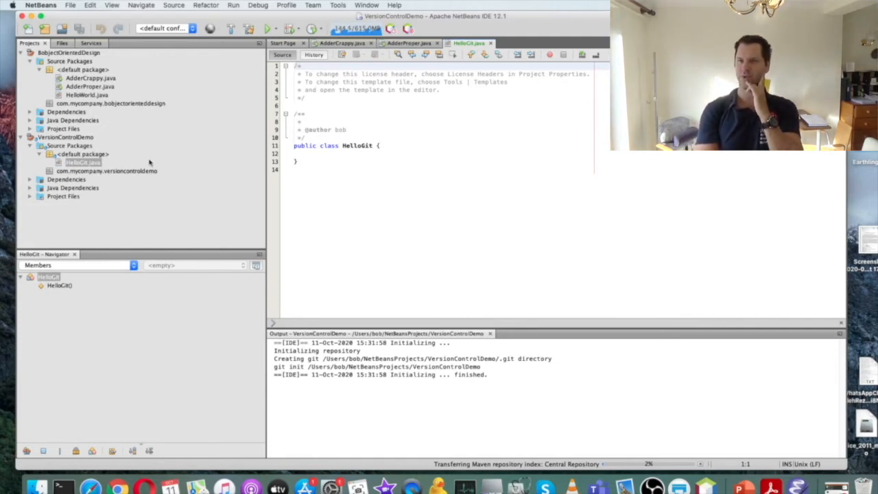
Step: Commit VersionControlDemo's pom.xml and HelloGit.java with the message 'Initial Commit'
left_click(129, 188)
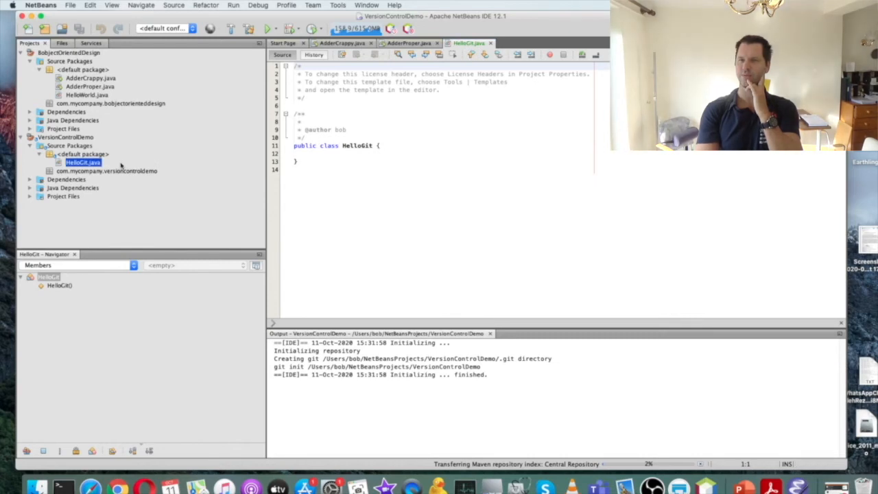
left_click(91, 154)
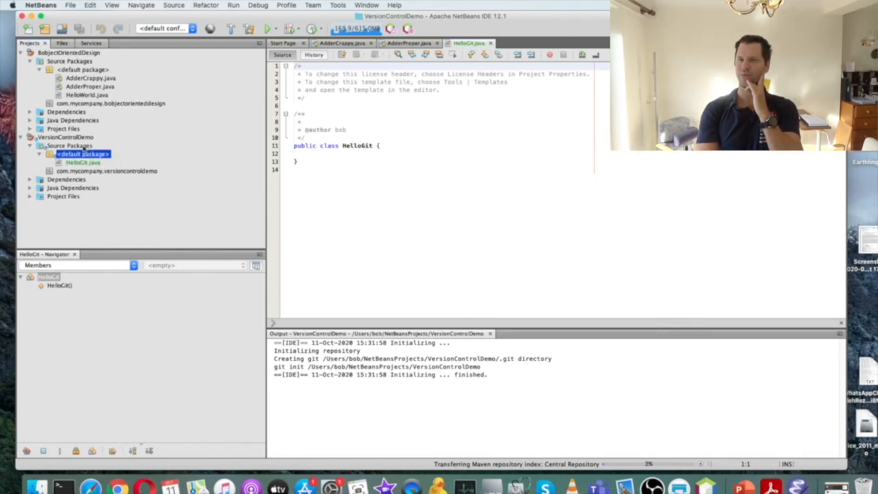
left_click(84, 146)
left_click(83, 138)
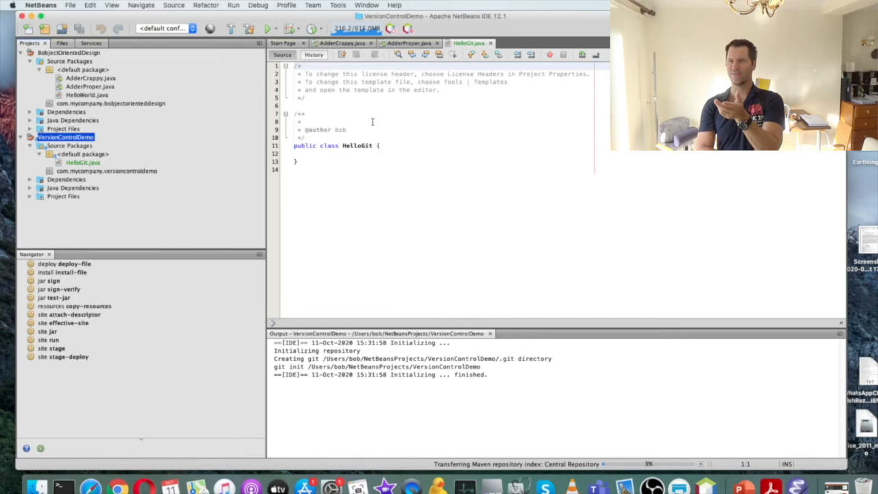
left_click(295, 5)
mouse_move(311, 4)
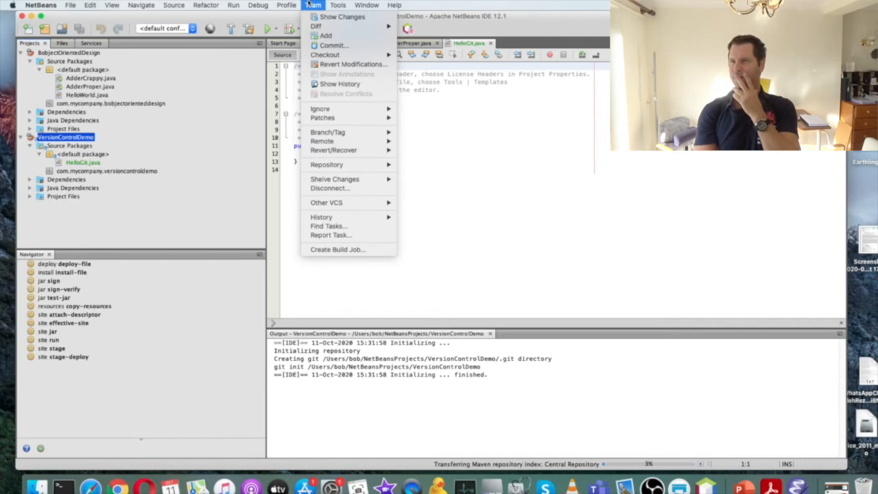
left_click(332, 45)
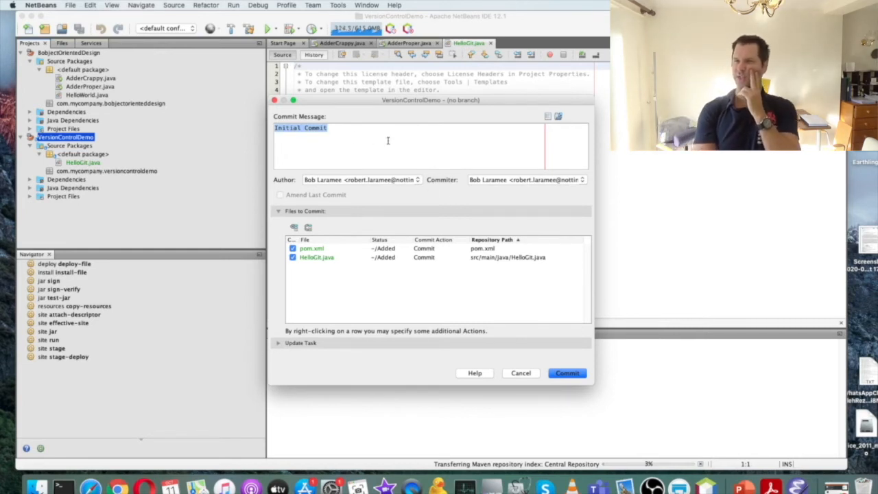
left_click(566, 374)
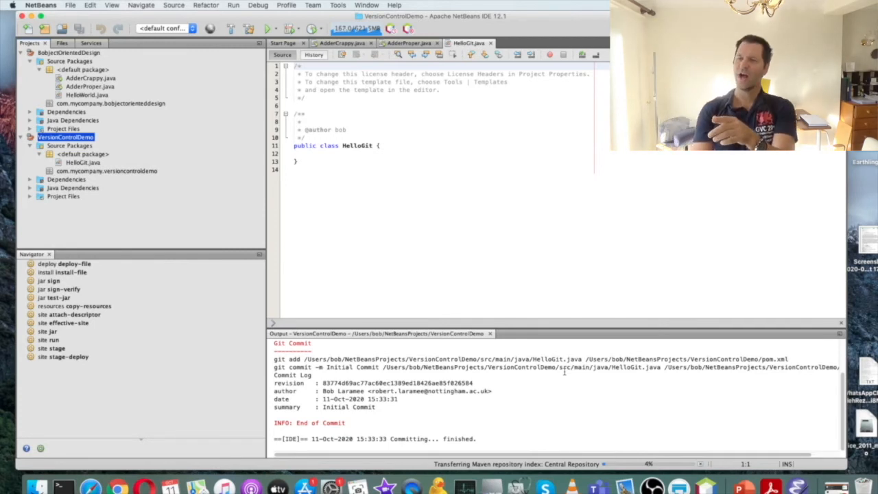
scroll(499, 347, "up", 1)
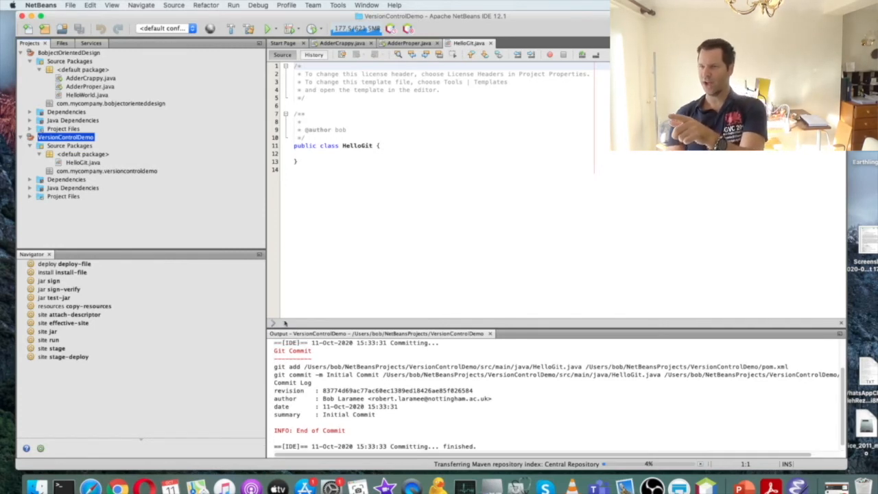
Step: Check out HelloGit.java from the HEAD 'Initial Commit' revision
left_click(97, 165)
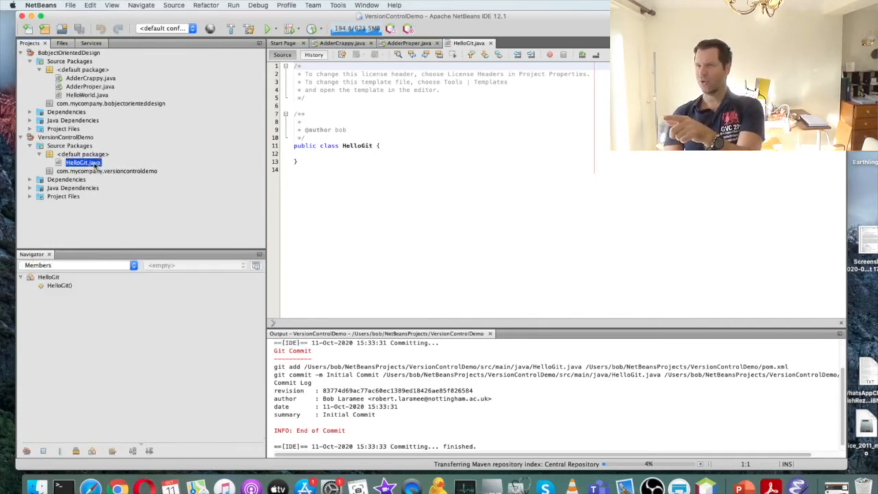
left_click(293, 4)
mouse_move(312, 6)
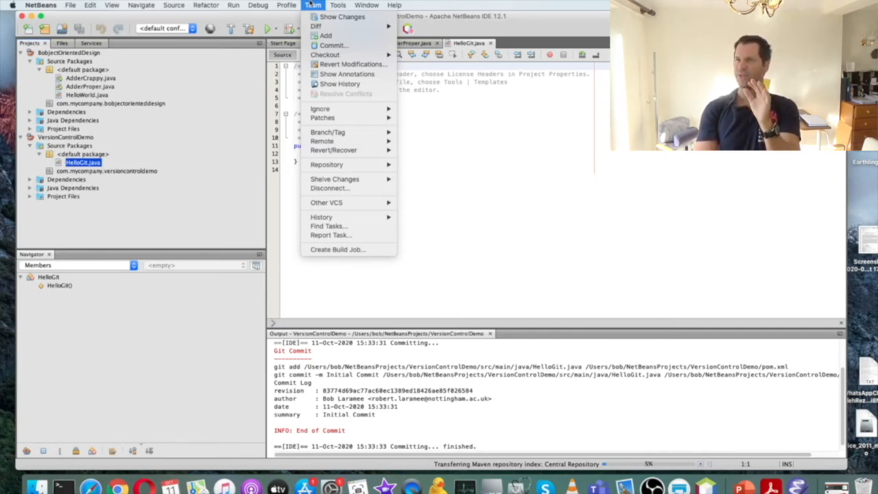
mouse_move(320, 55)
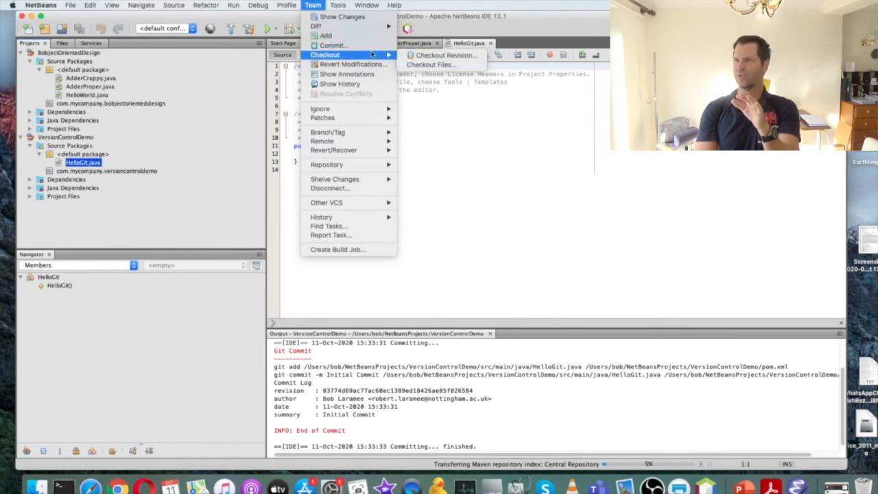
left_click(409, 66)
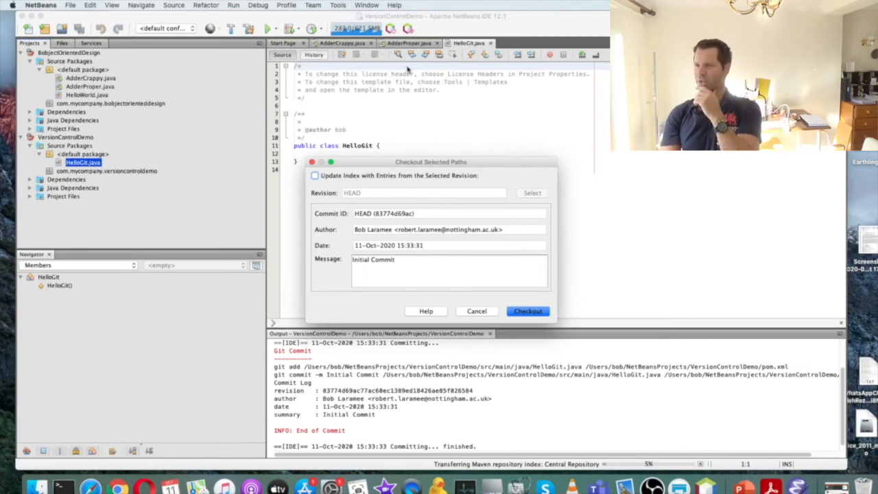
left_click(528, 312)
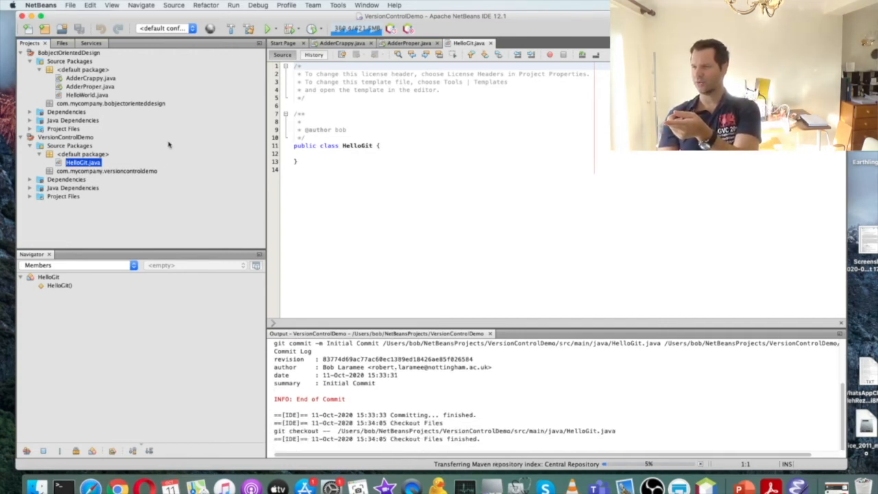
left_click(60, 147)
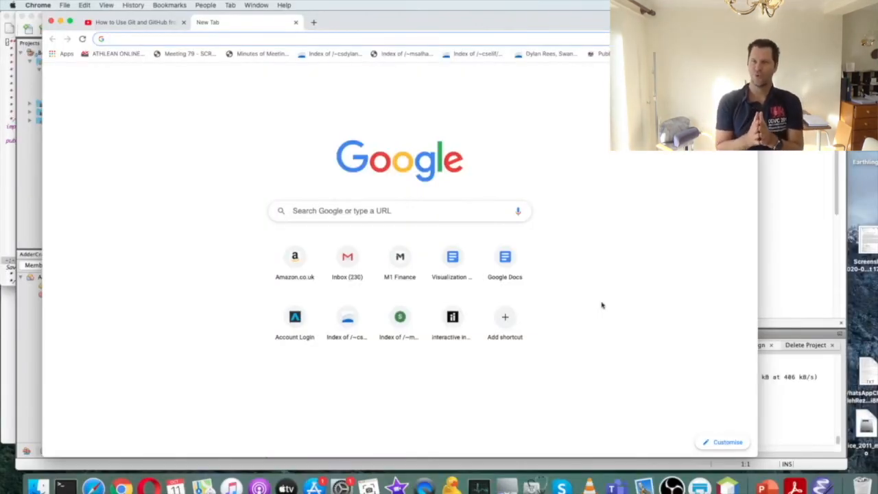
Step: Open GitLab at projects.cs.nott.ac.uk in Chrome, sign in, then reload its sign-in page
type("pr")
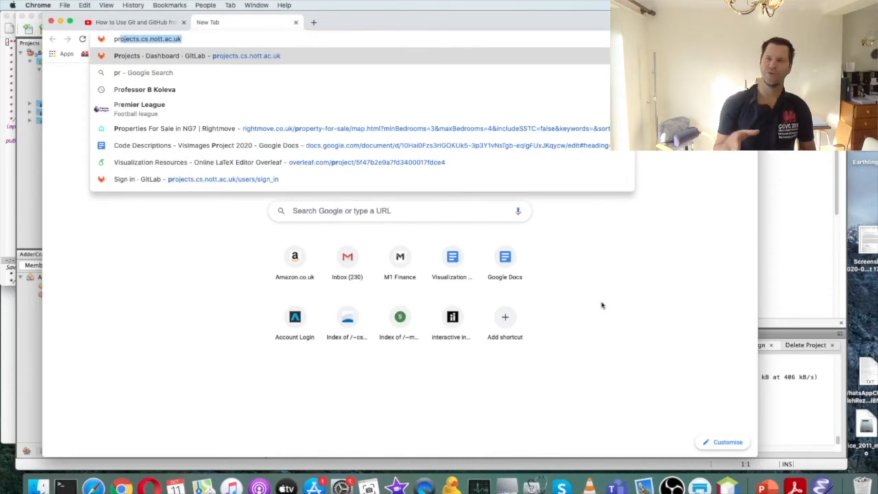
key("Return")
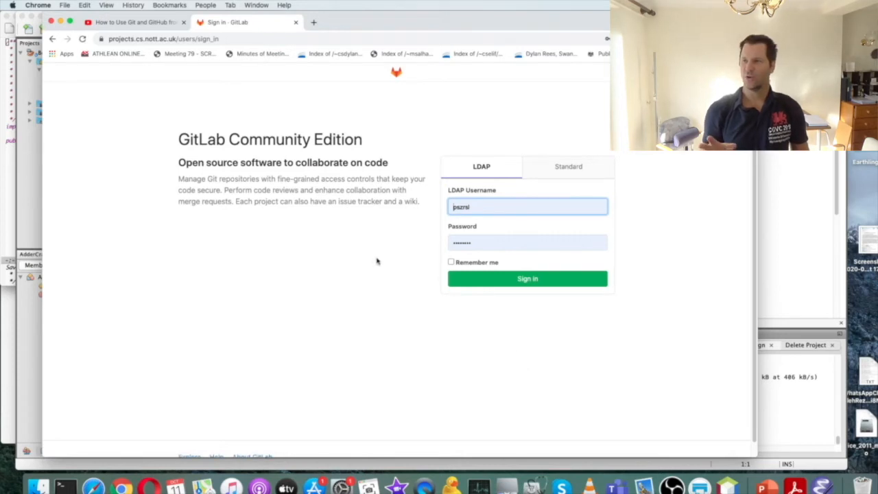
left_click(505, 283)
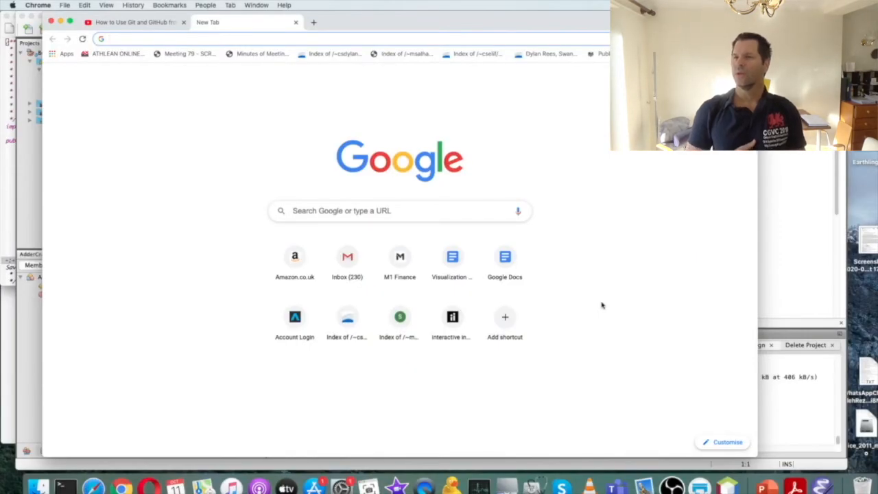
type("pr")
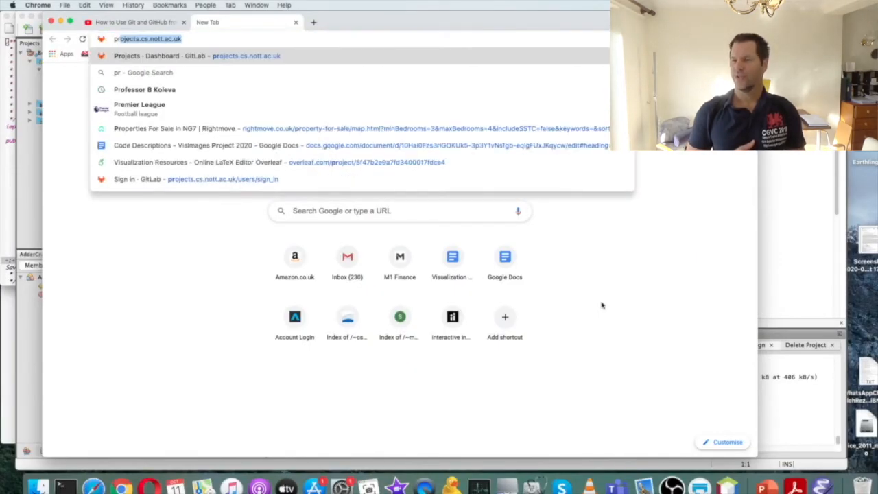
key("Return")
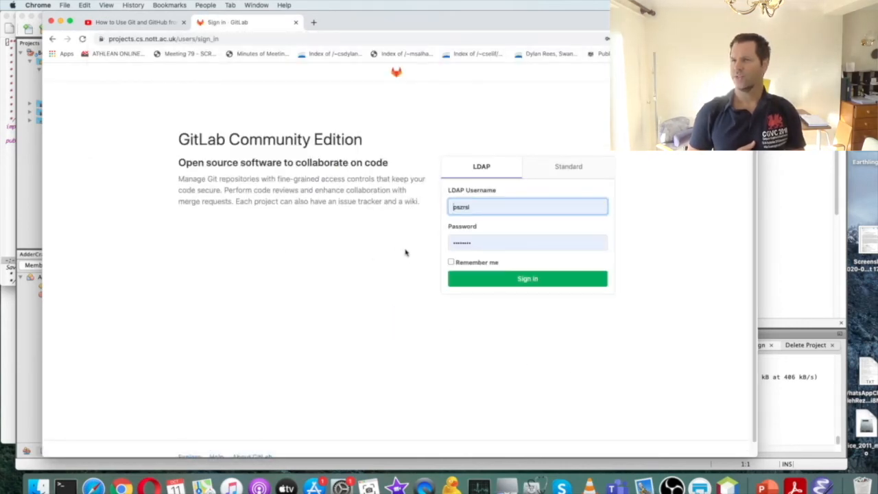
Step: Sign in and create a private blank GitLab project named BobjectOrientedDesign
left_click(506, 286)
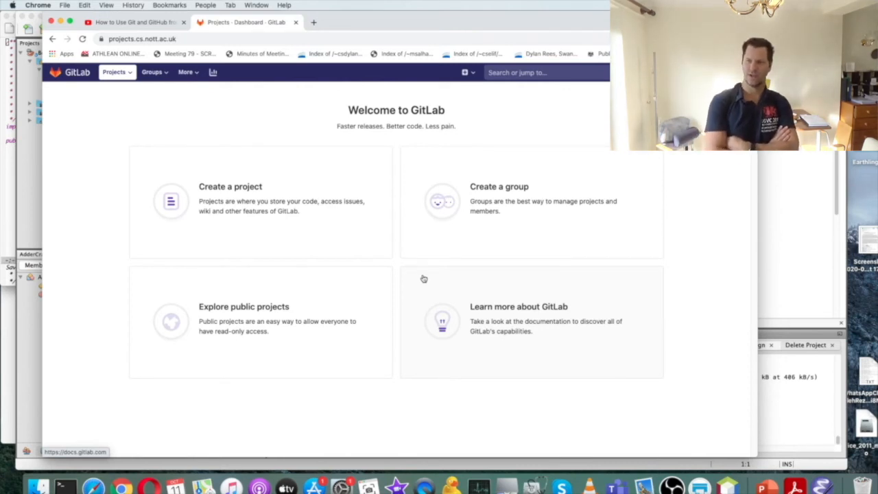
left_click(231, 197)
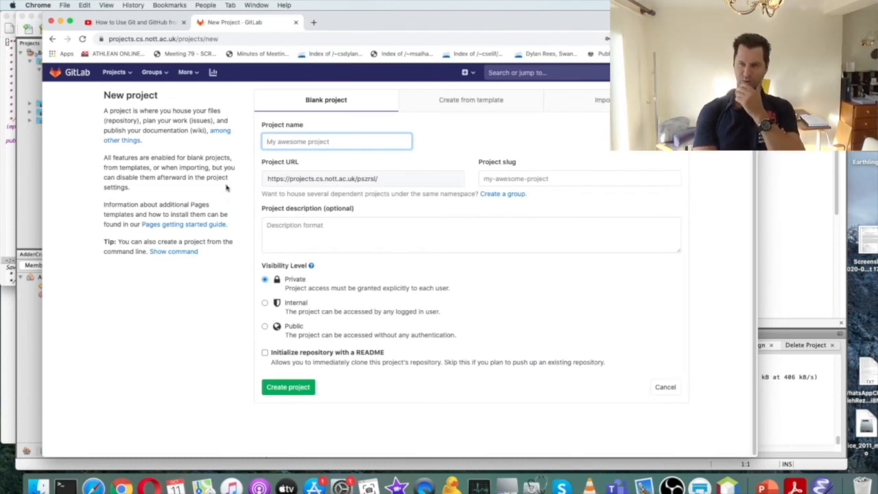
type("Bob")
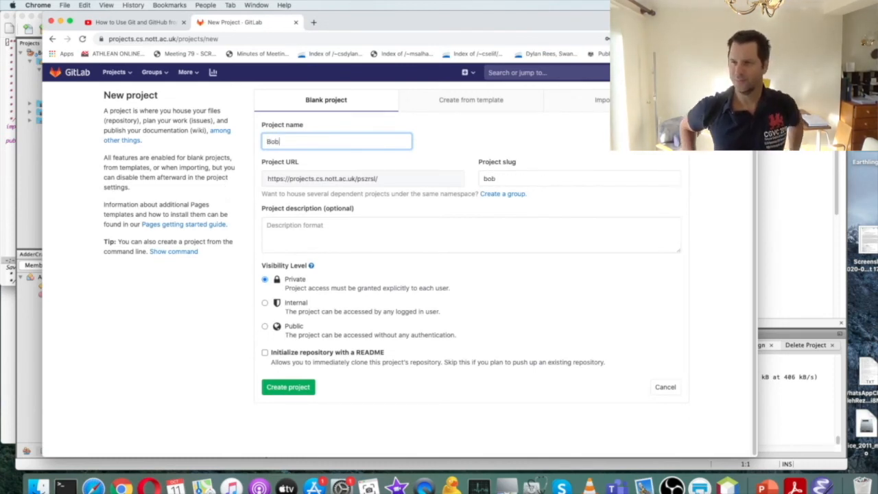
type("jec")
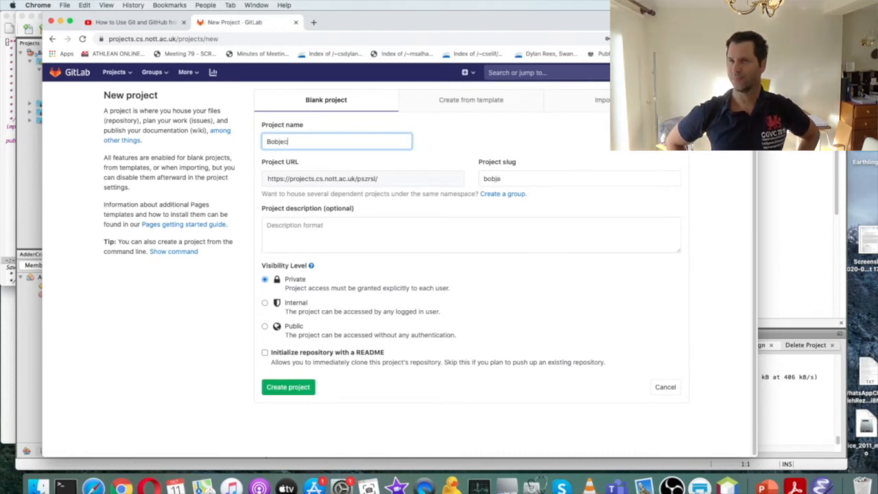
type("tOriented")
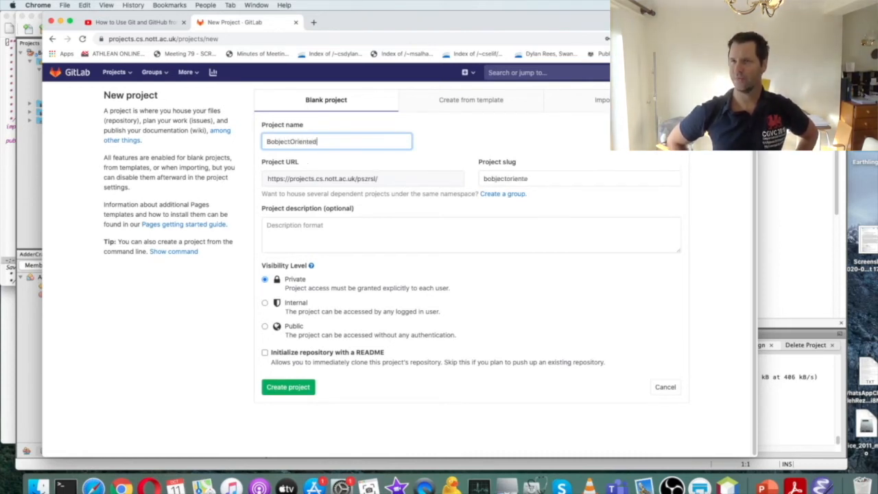
type("Design")
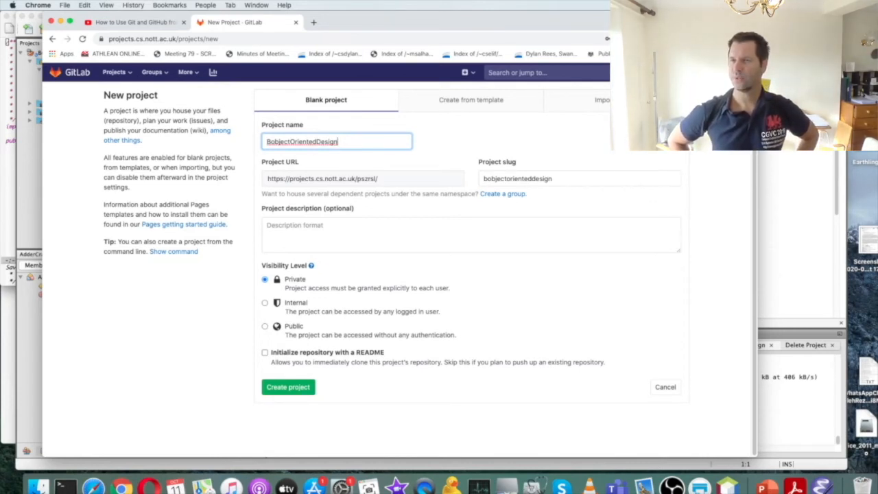
left_click(288, 388)
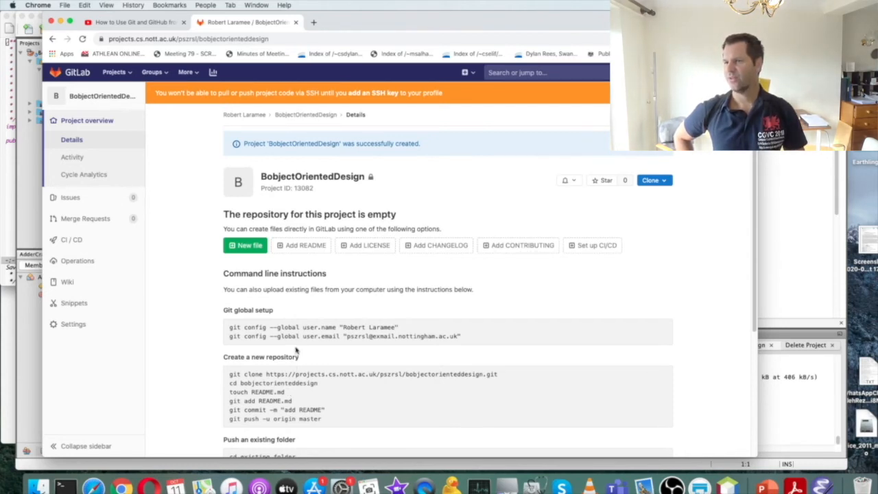
Step: Scroll through the BobjectOrientedDesign project page to read its command-line setup instructions
scroll(297, 351, "down", 1)
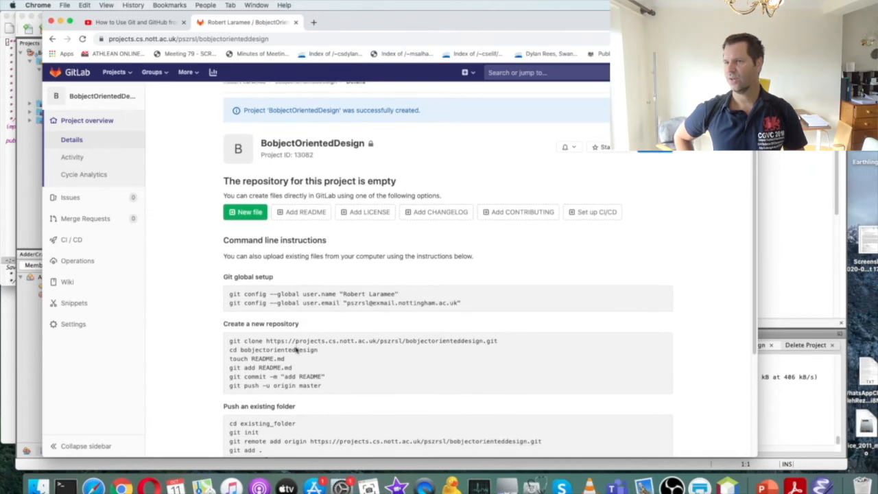
scroll(296, 351, "down", 1)
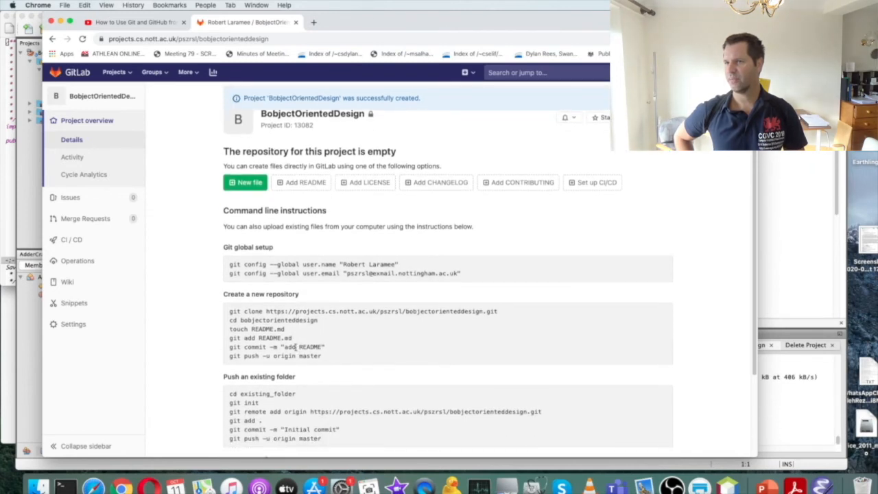
scroll(296, 348, "down", 1)
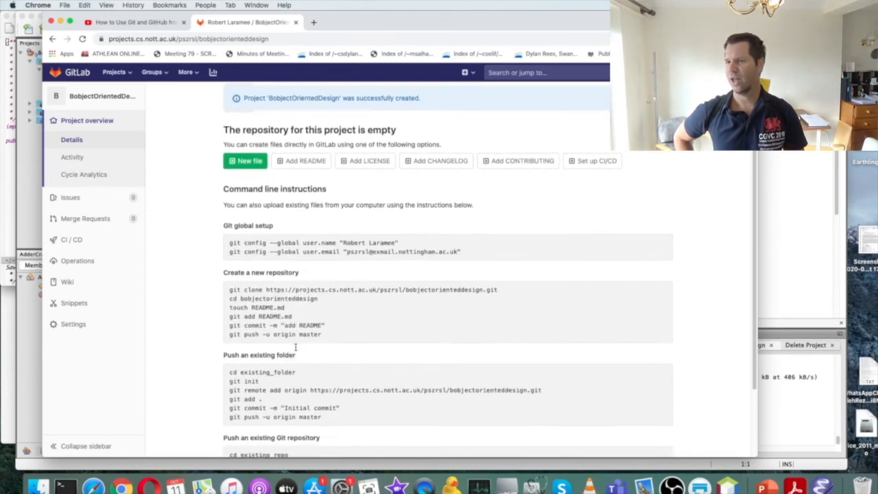
scroll(296, 351, "down", 2)
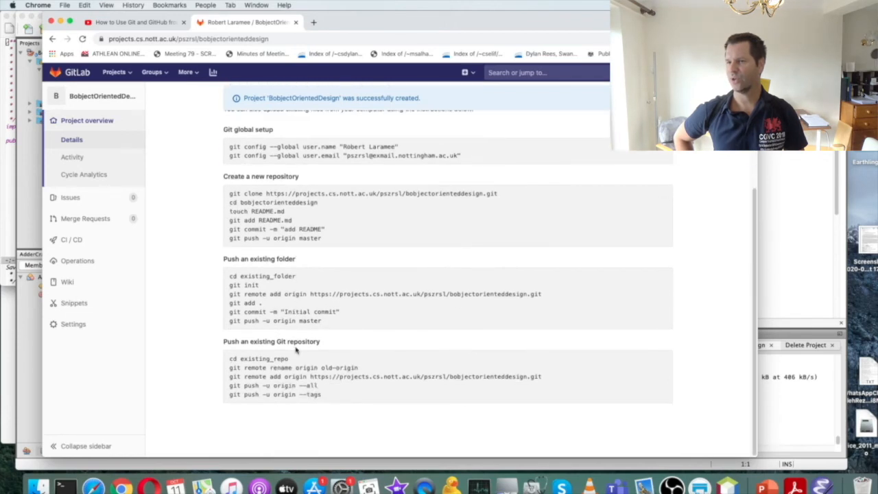
scroll(296, 350, "up", 4)
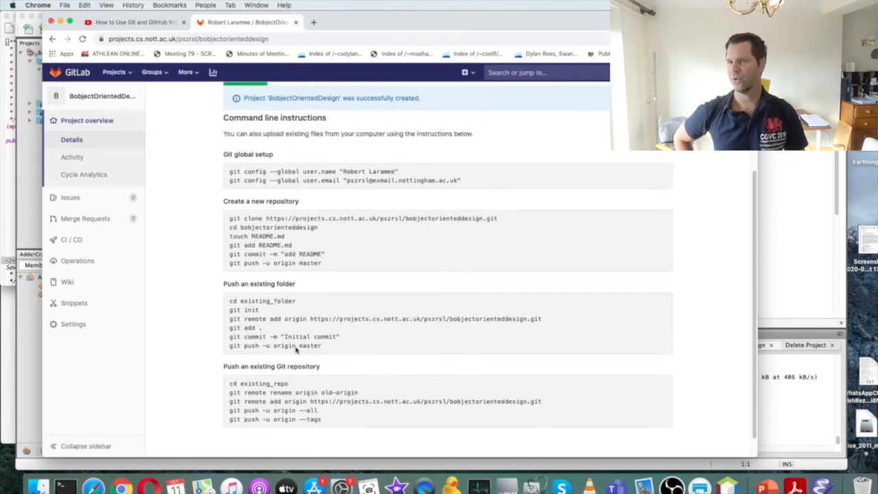
scroll(297, 350, "up", 1)
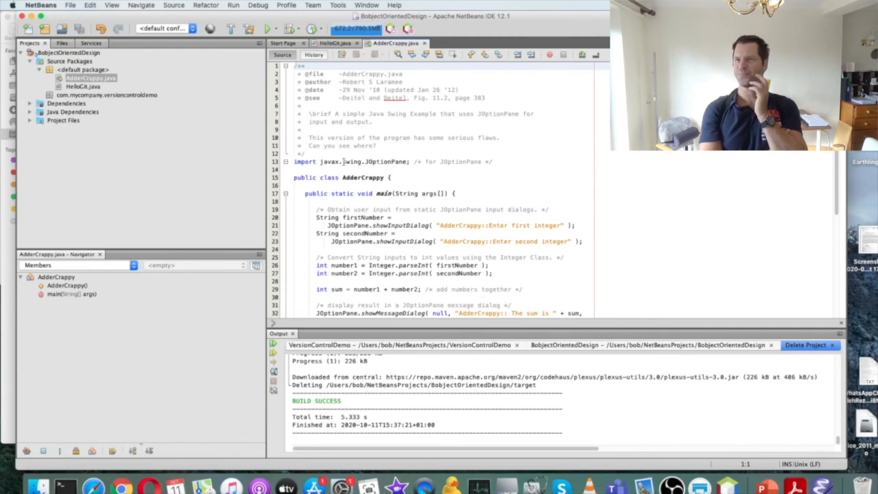
Step: Launch the Team > Remote > Push wizard, then switch over to Chrome
left_click(313, 5)
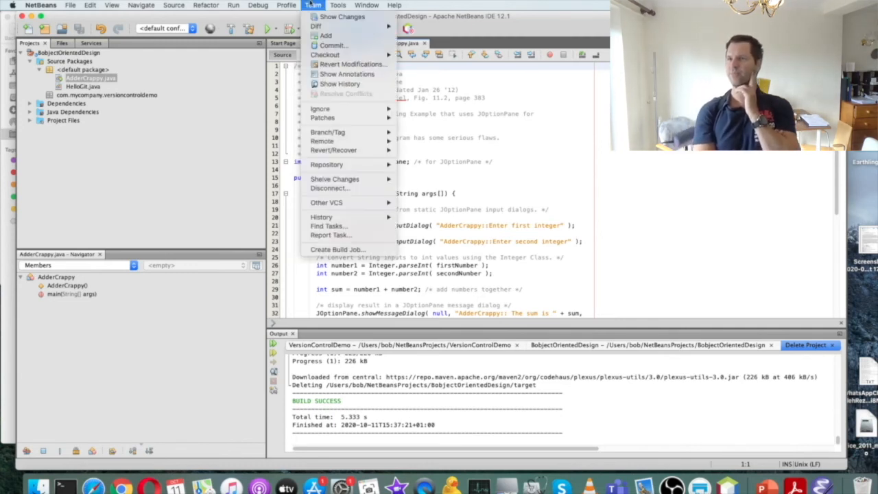
mouse_move(340, 140)
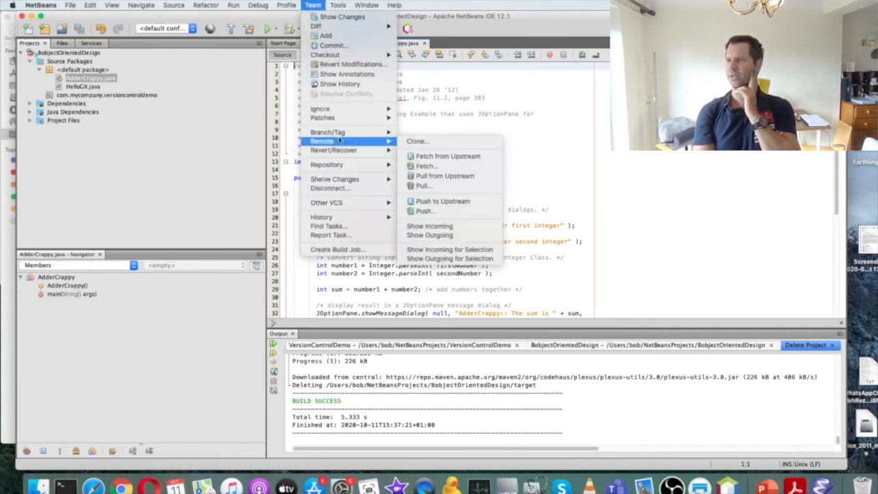
left_click(443, 211)
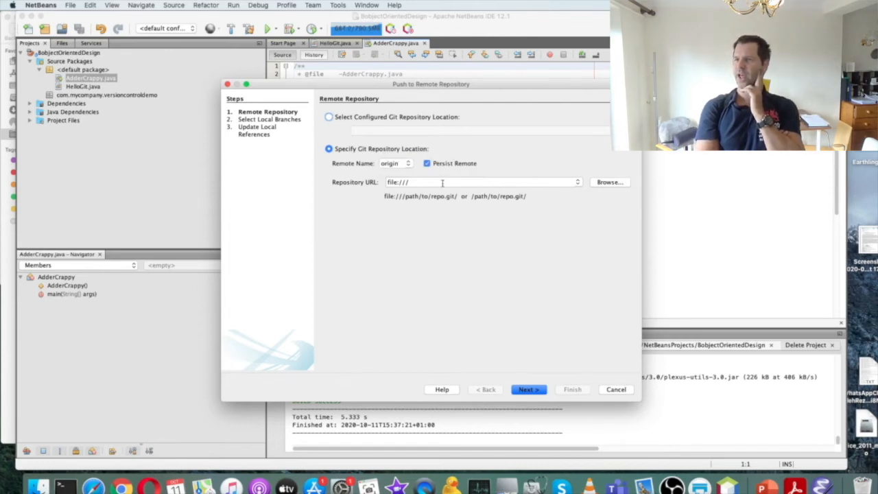
key("super+Tab")
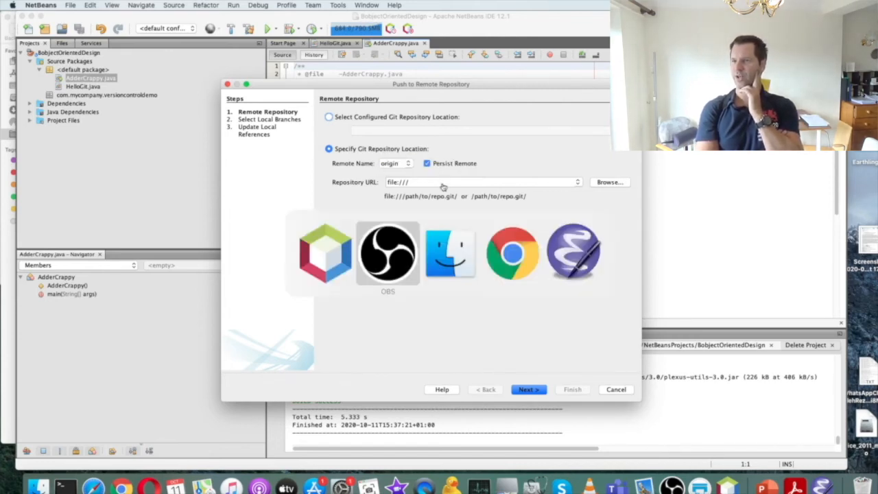
key("super+Tab")
key("super+Tab")
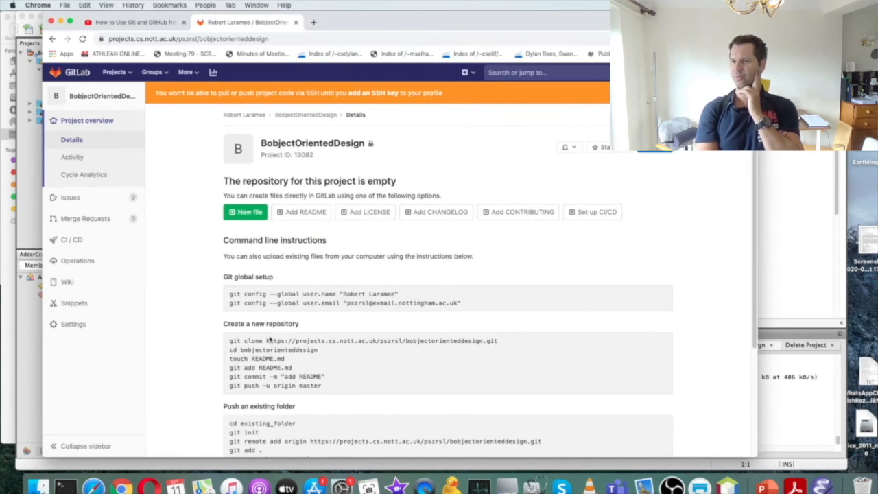
Step: Copy the GitLab project's HTTPS clone URL and return to the NetBeans push wizard
left_click_drag(266, 340, 506, 345)
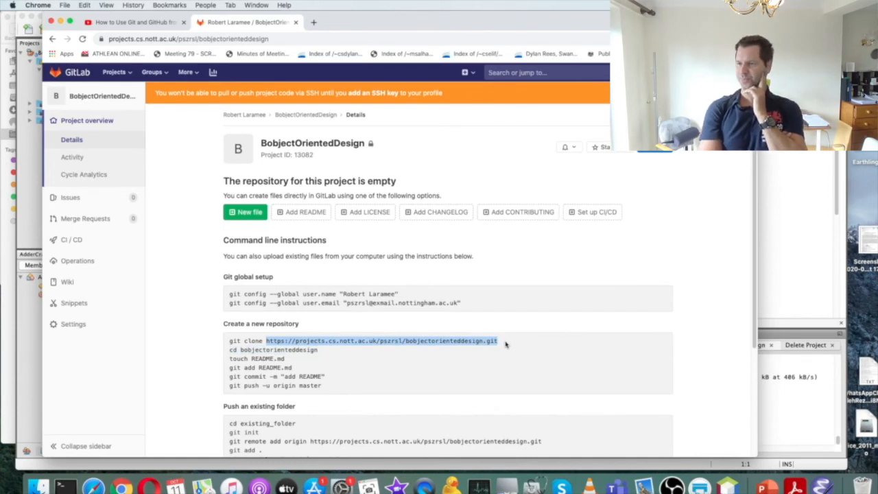
right_click(477, 341)
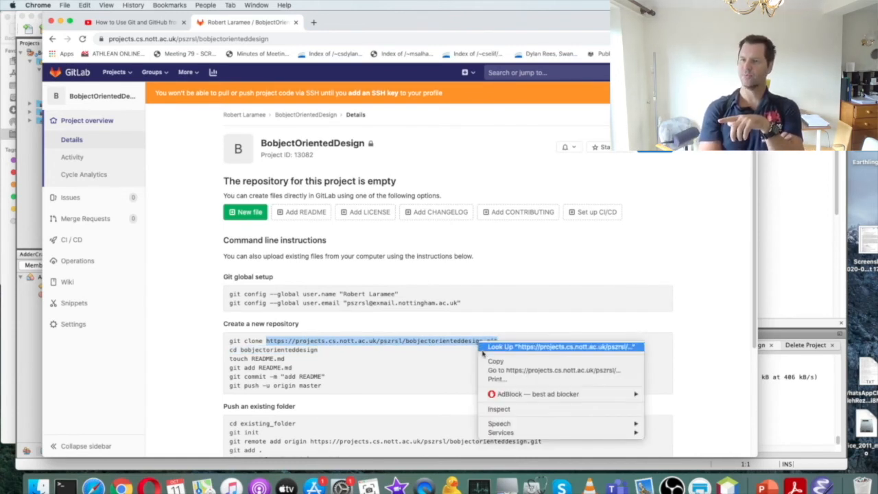
left_click(485, 359)
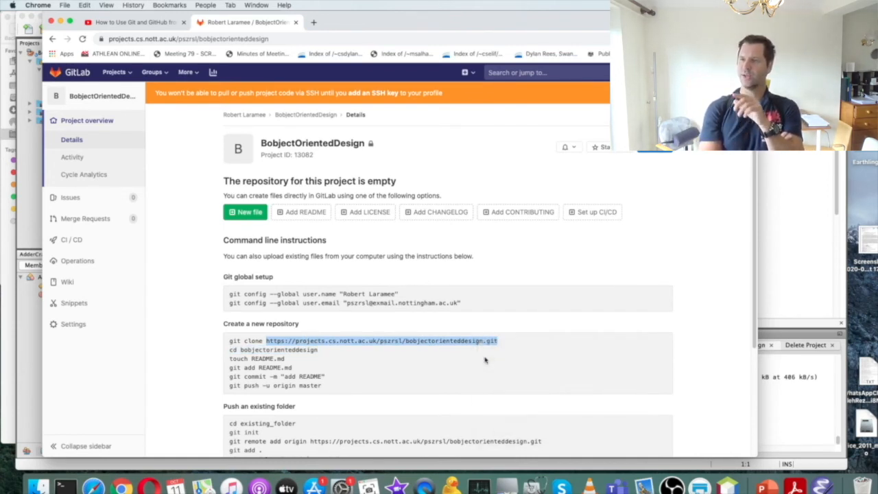
key("super+Tab")
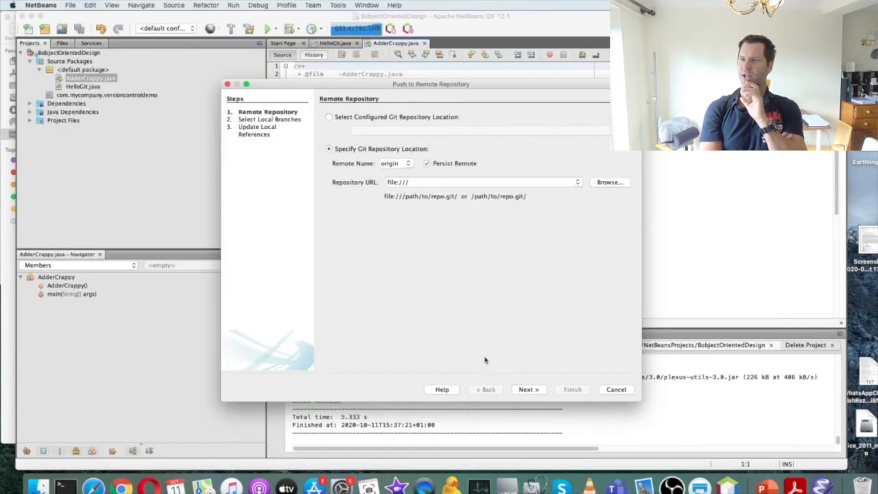
Step: Replace the default file:// address with the pasted GitLab repository URL
left_click(455, 182)
key("BackSpace")
key("BackSpace")
key("BackSpace")
key("BackSpace")
key("BackSpace")
key("BackSpace")
key("BackSpace")
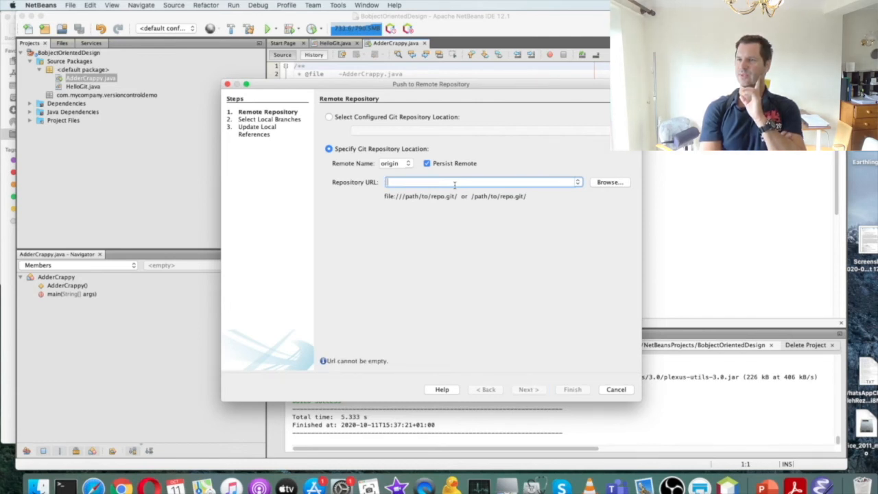
key("super+v")
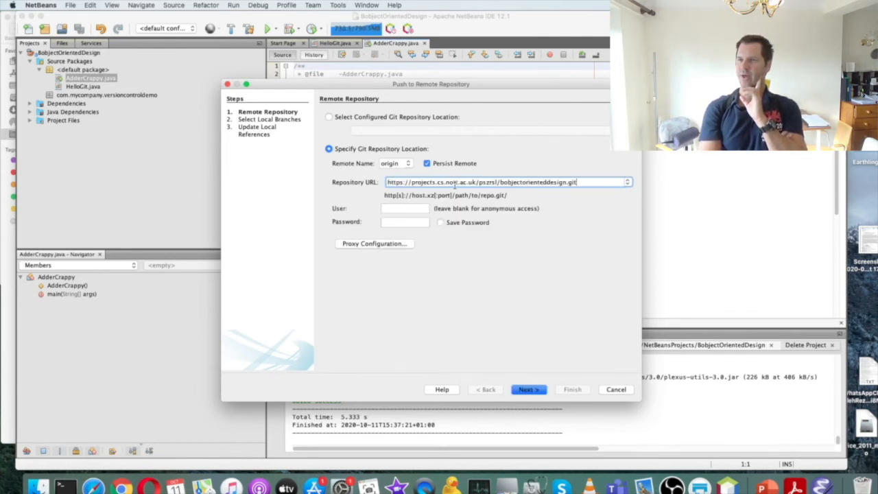
Step: Enter the GitLab account user name and password, with Save Password ticked
left_click(419, 210)
type("ps")
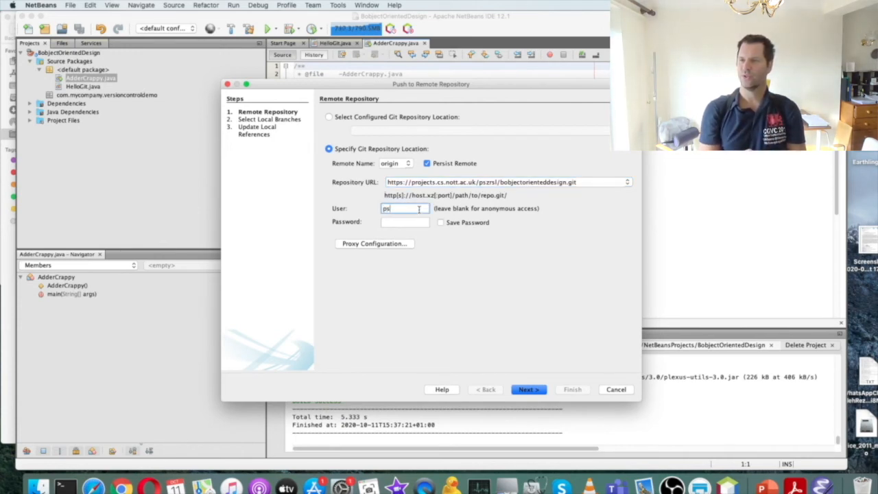
type("z")
key("BackSpace")
key("BackSpace")
key("BackSpace")
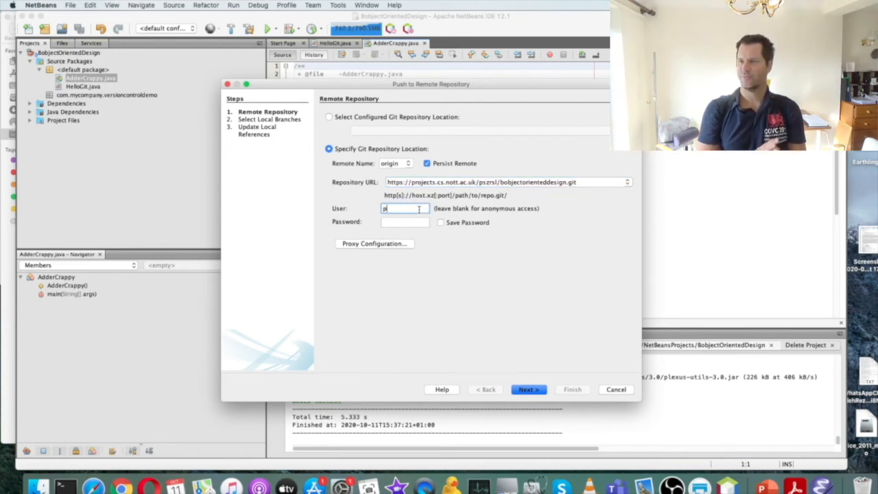
type("pszrsl")
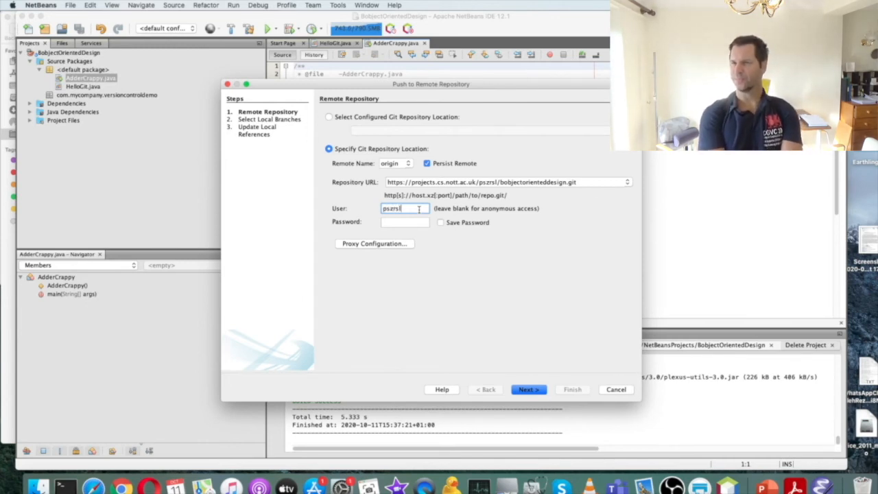
key("Tab")
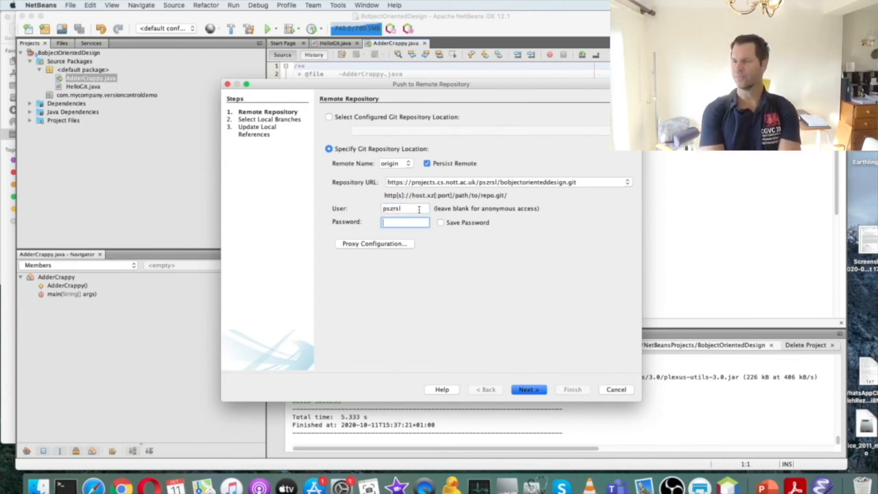
type("******")
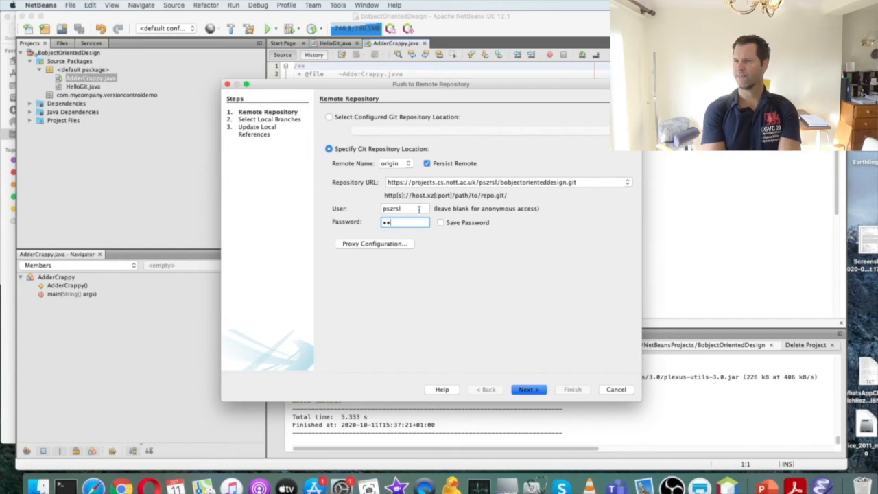
type("*")
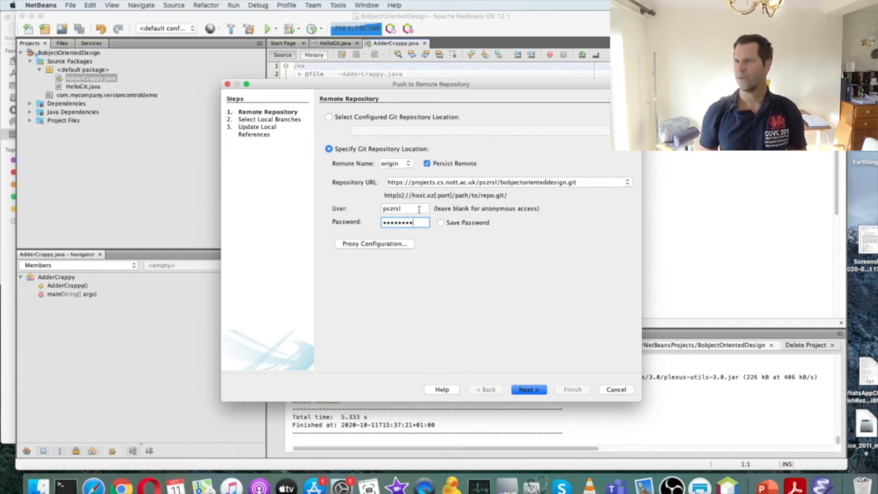
left_click(441, 222)
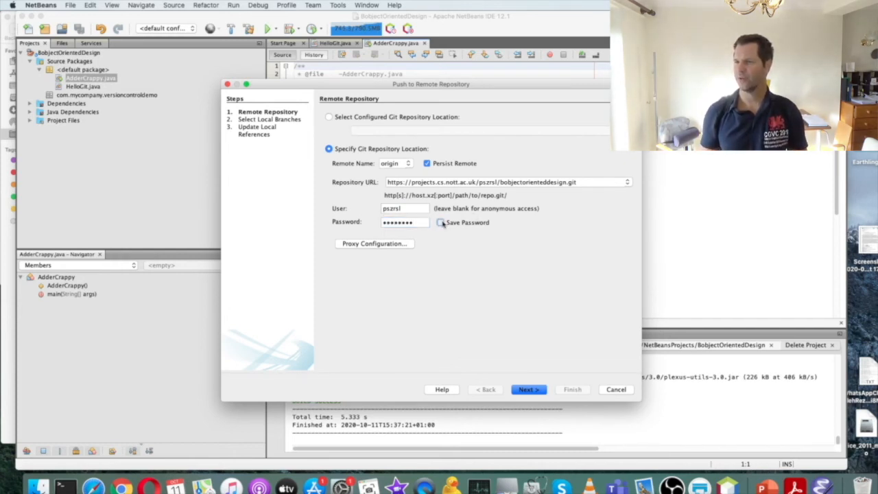
Step: Push the master branch to the GitLab remote and set it to track origin/master
left_click(528, 389)
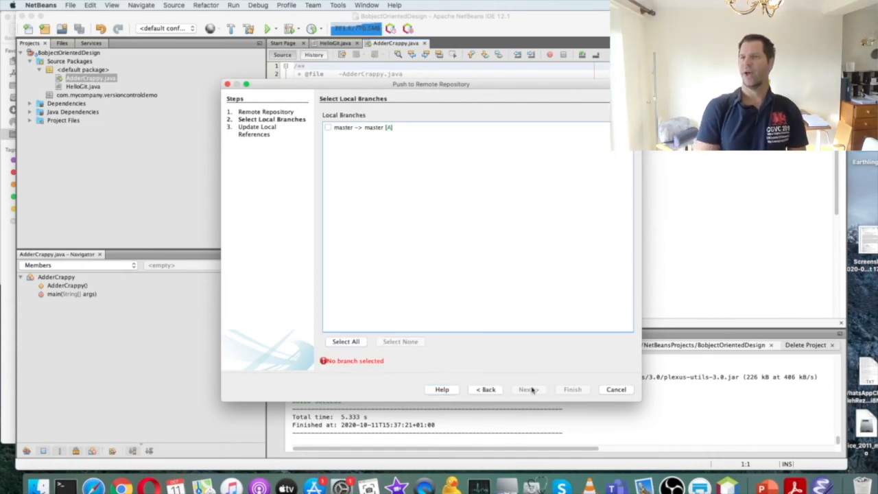
left_click(329, 128)
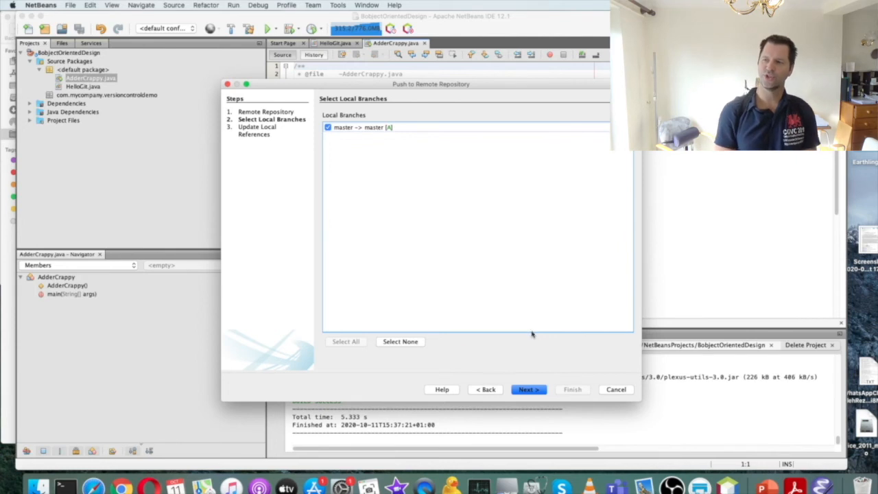
left_click(528, 390)
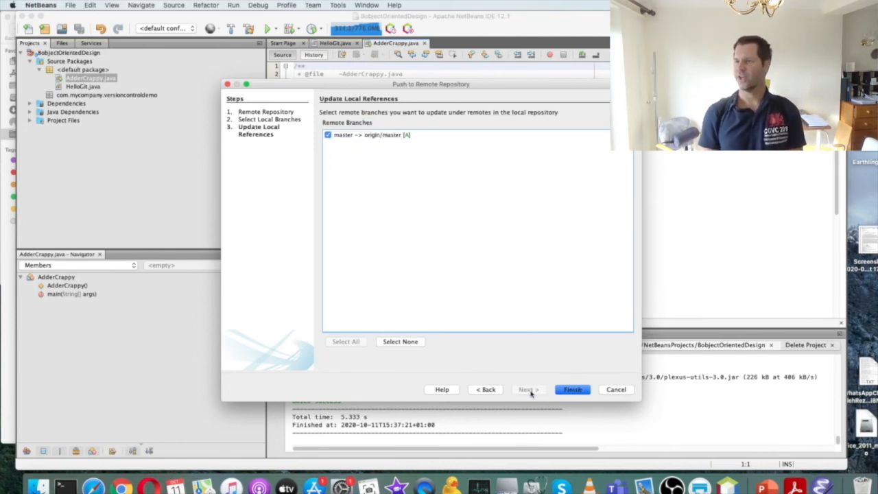
left_click(569, 390)
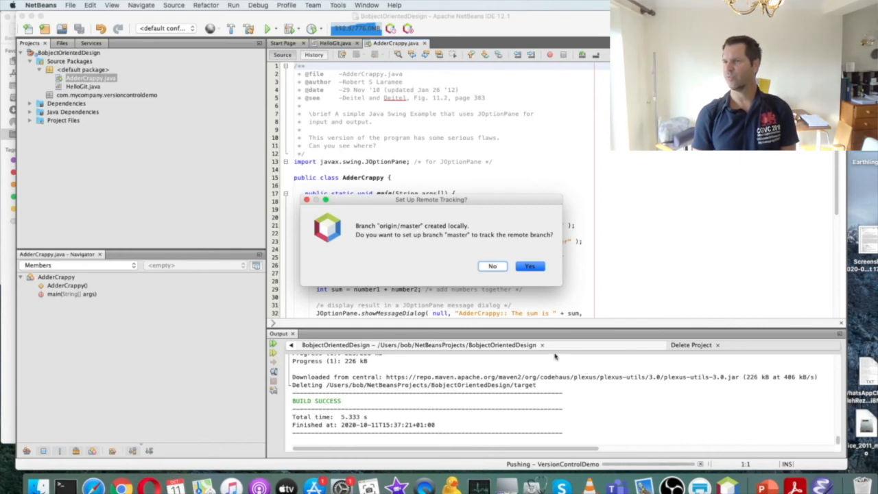
left_click(532, 268)
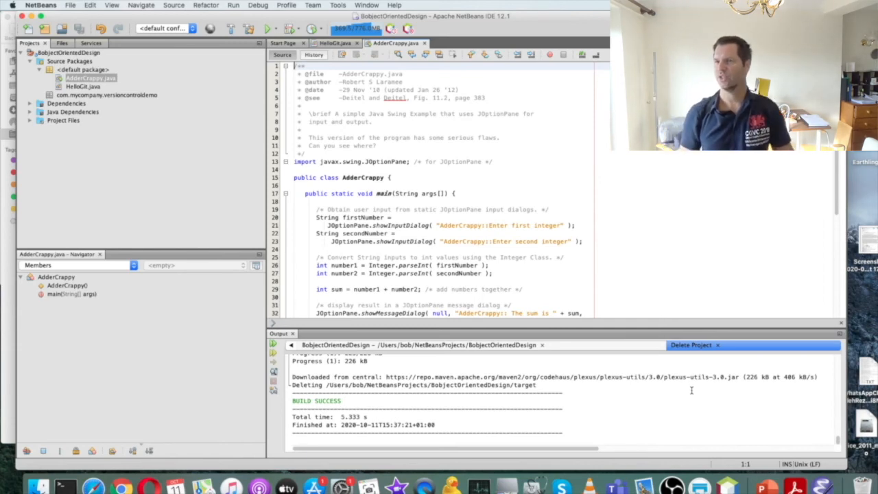
key("super+Tab")
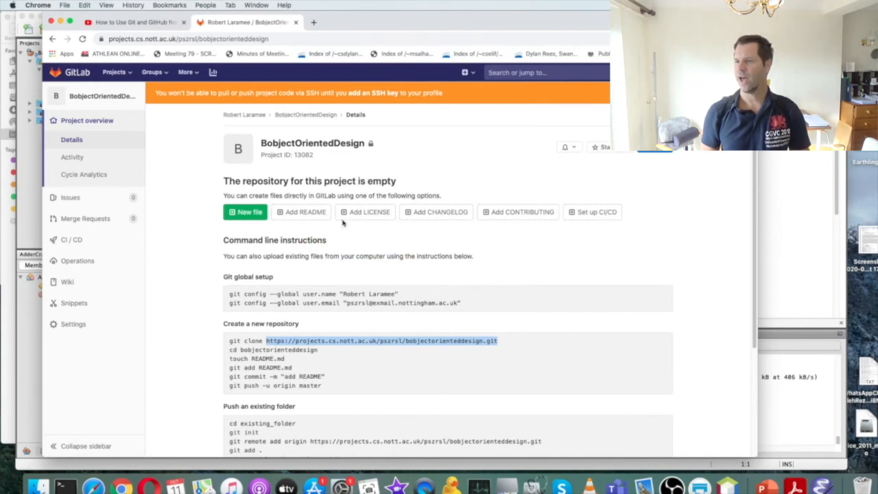
Step: Reload the BobjectOrientedDesign page and review its 2 commits, src/main/java folder and pom.xml
left_click(305, 115)
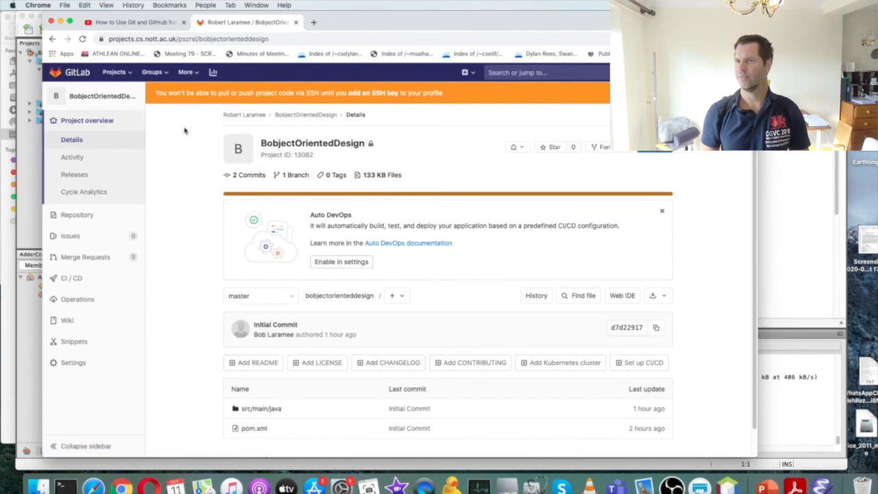
scroll(186, 134, "down", 1)
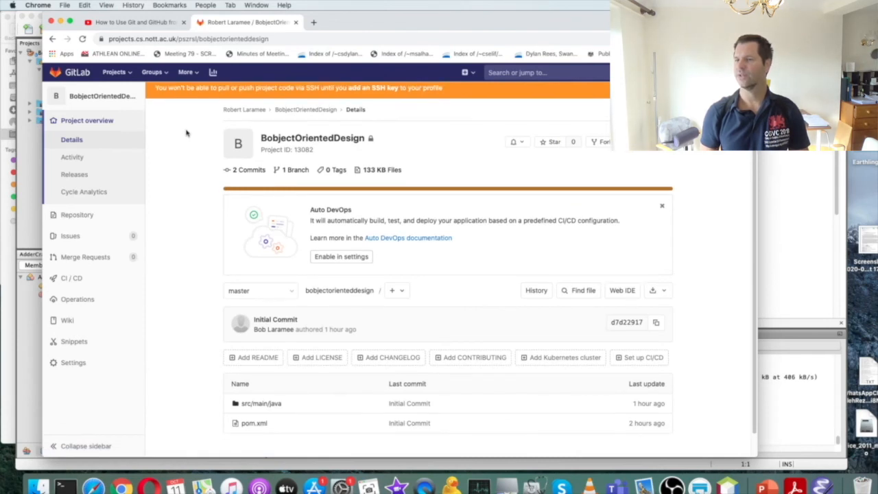
scroll(186, 133, "down", 2)
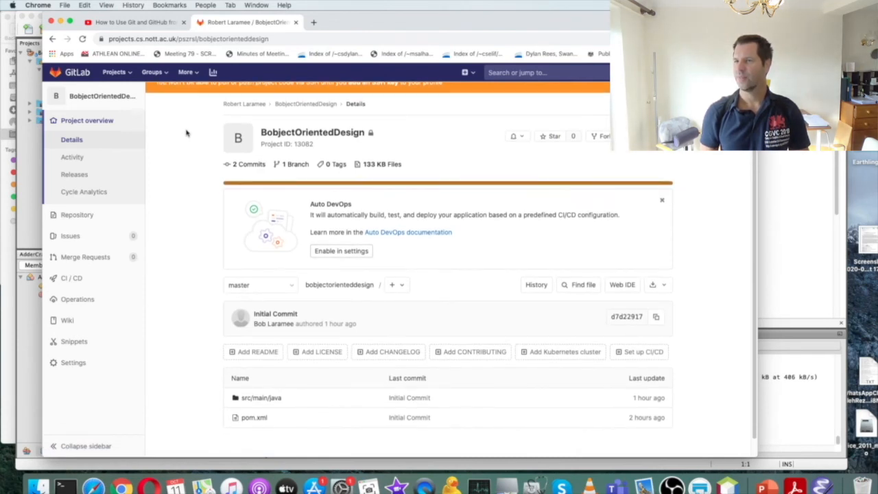
scroll(185, 133, "down", 1)
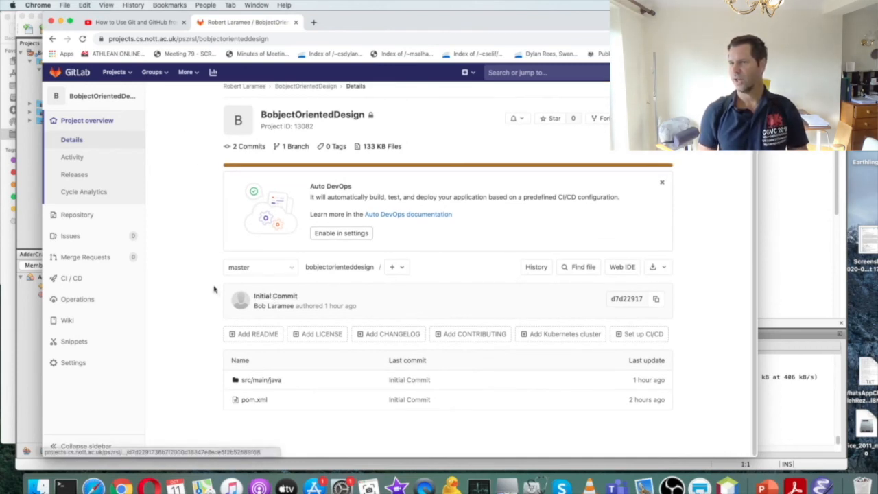
Step: Open src/main/java/AdderCrappy.java on GitLab, read its code, then bring the meeting window forward
left_click(255, 379)
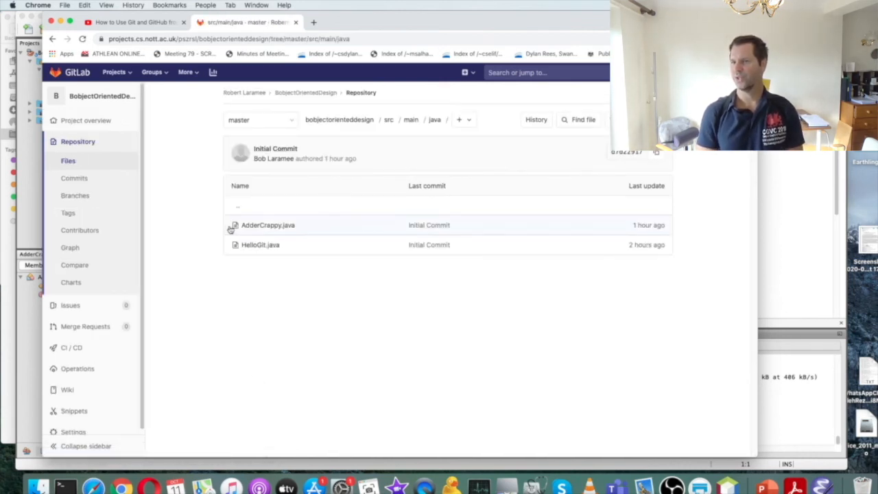
left_click(252, 229)
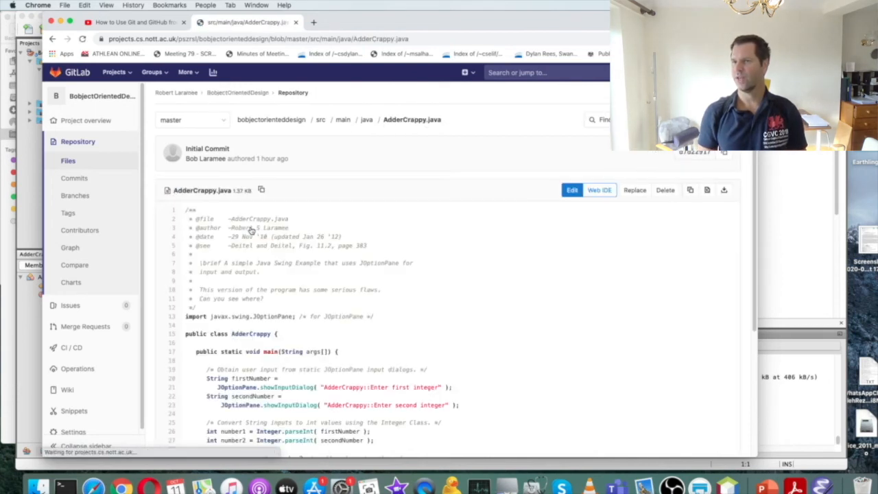
scroll(318, 217, "down", 3)
scroll(317, 217, "down", 2)
scroll(318, 217, "down", 3)
scroll(317, 216, "down", 2)
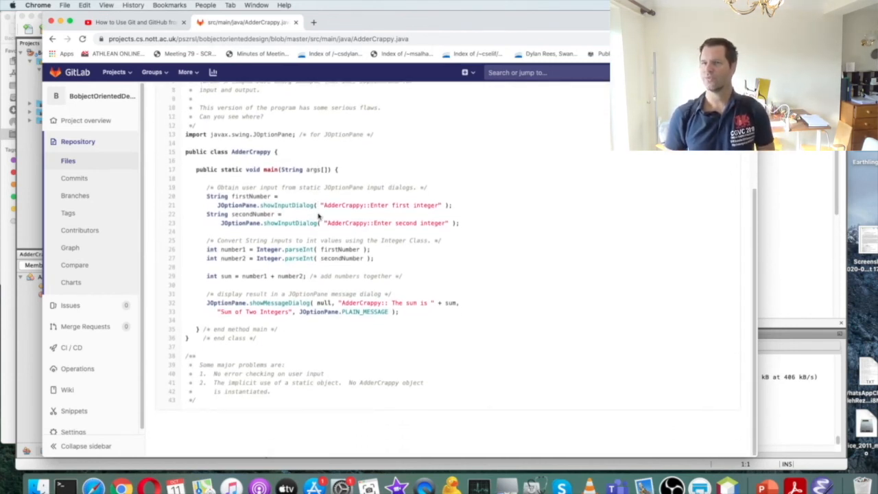
scroll(318, 216, "up", 6)
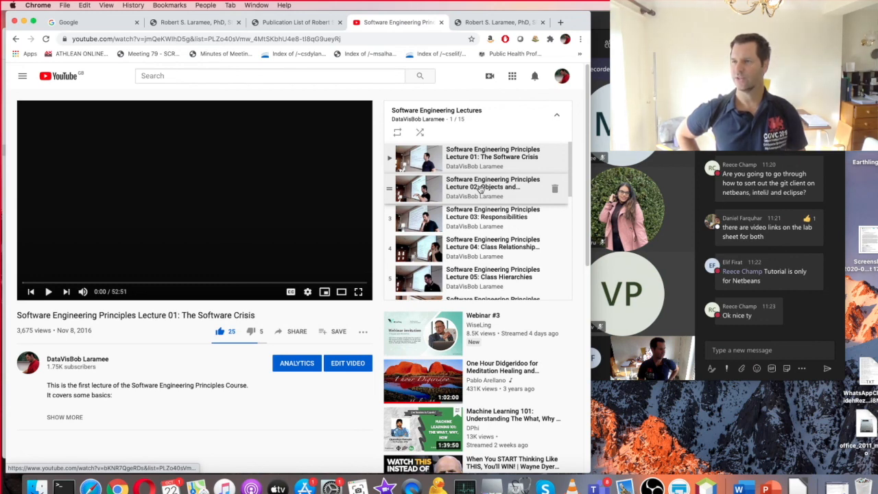
key("super+Tab")
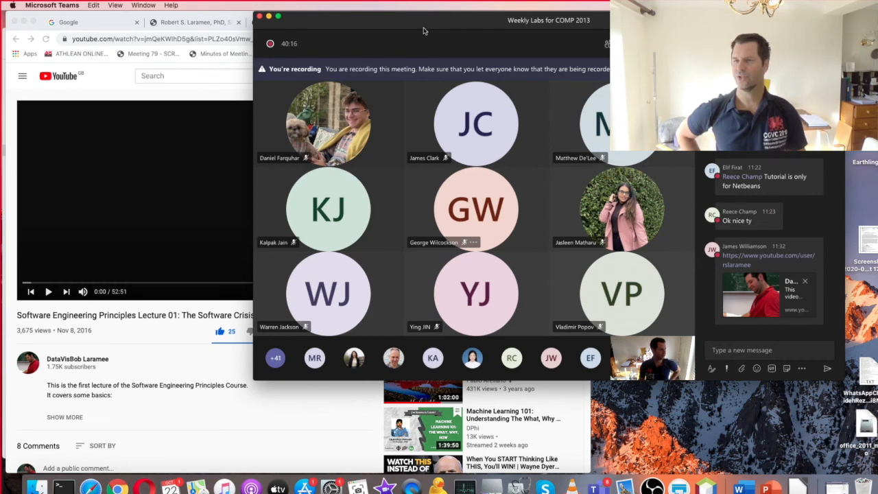